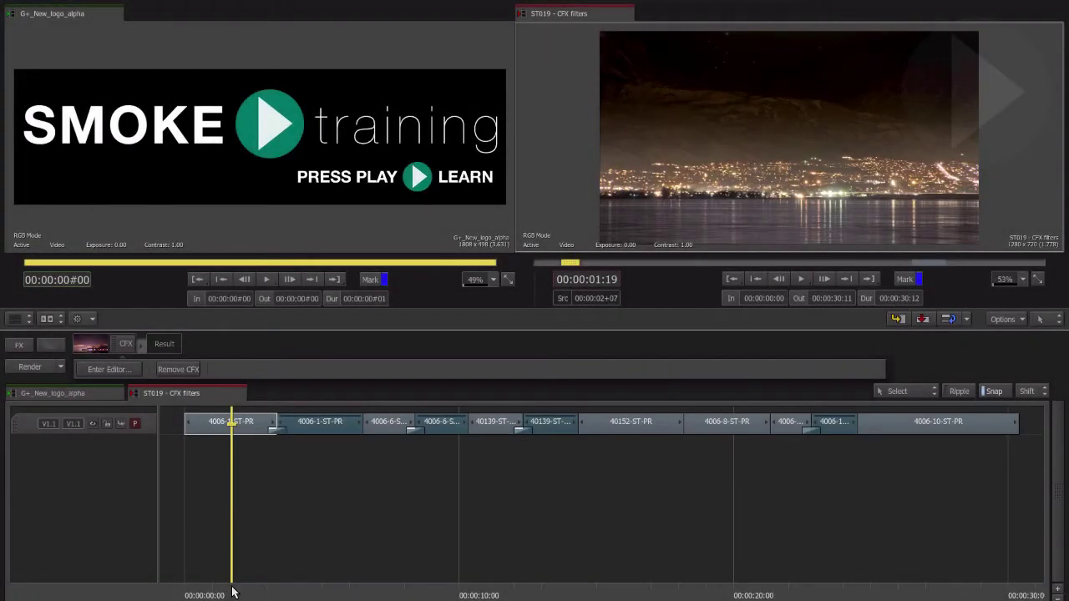
Scrub the sequence to 00:00:20:14 on the moonlit 4006-8-ST-PR lake shot.
{"action": "left_click_drag", "start_coordinate": [232, 592], "coordinate": [746, 544]}
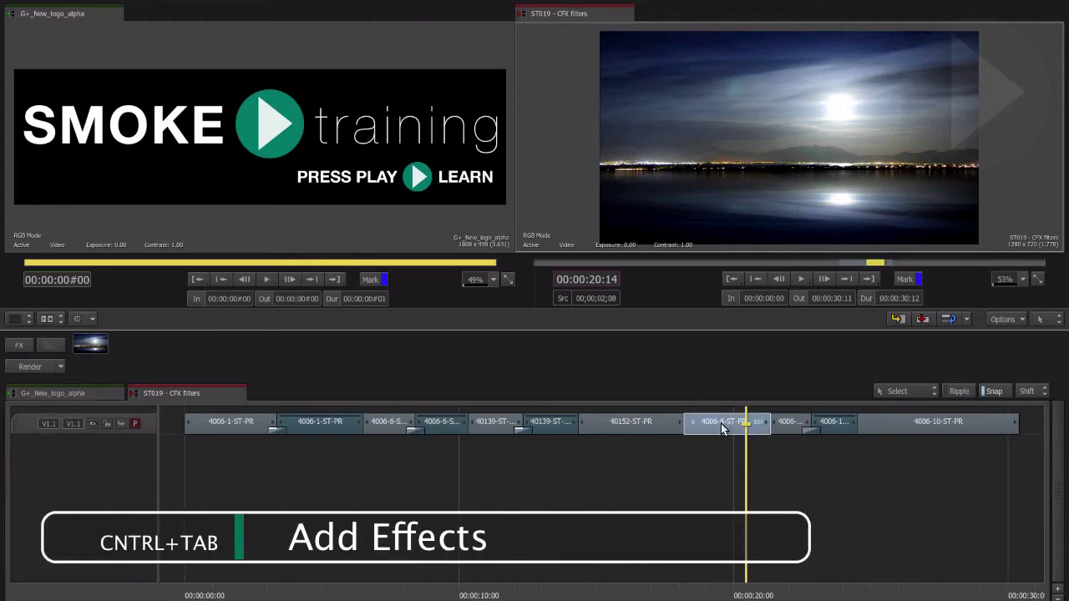
Create a Connect FX setup on 4006-8-ST-PR and insert a Damage node before the output.
{"action": "key", "text": "ctrl+Tab"}
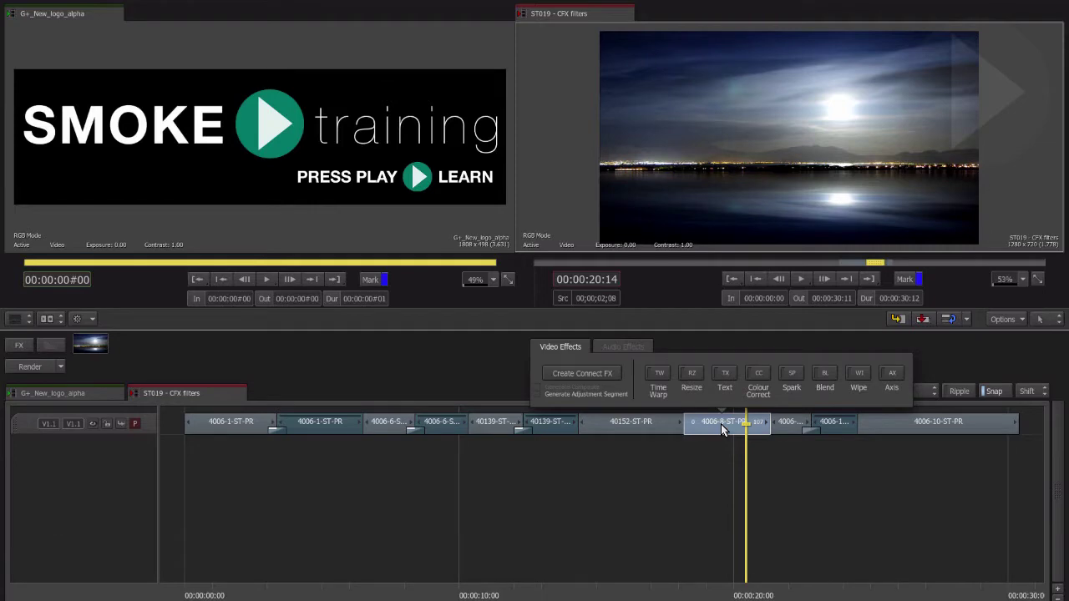
{"action": "left_click", "coordinate": [598, 372]}
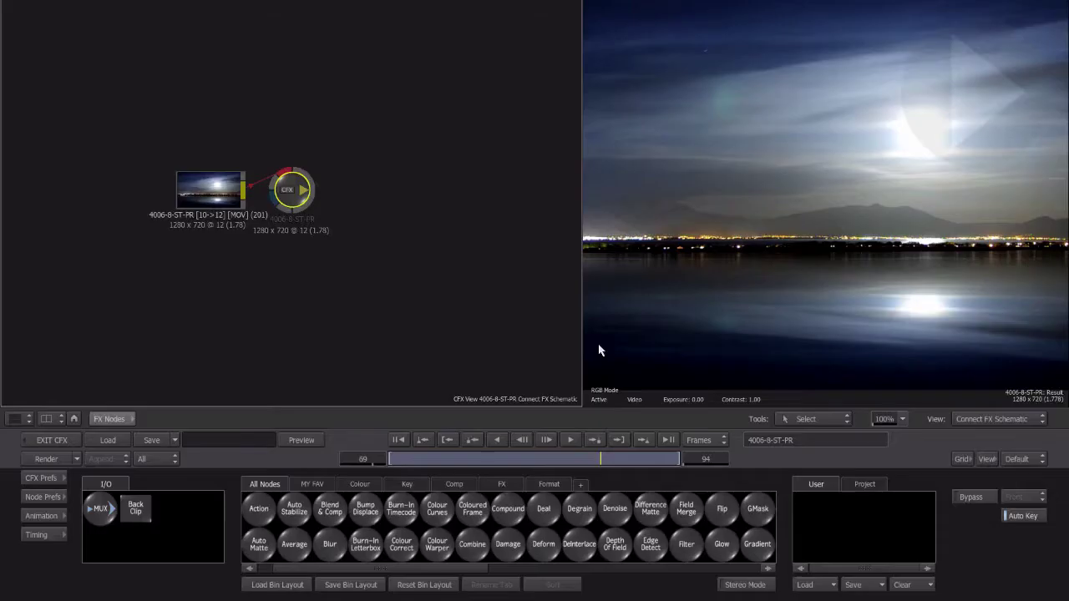
{"action": "left_click_drag", "start_coordinate": [297, 194], "coordinate": [424, 199]}
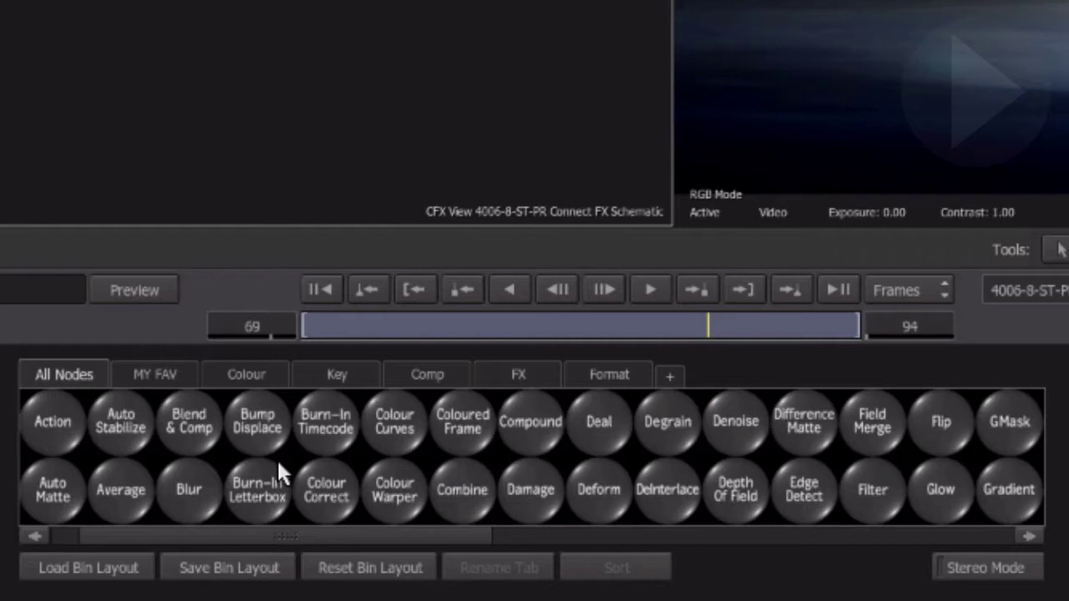
{"action": "key", "text": "d"}
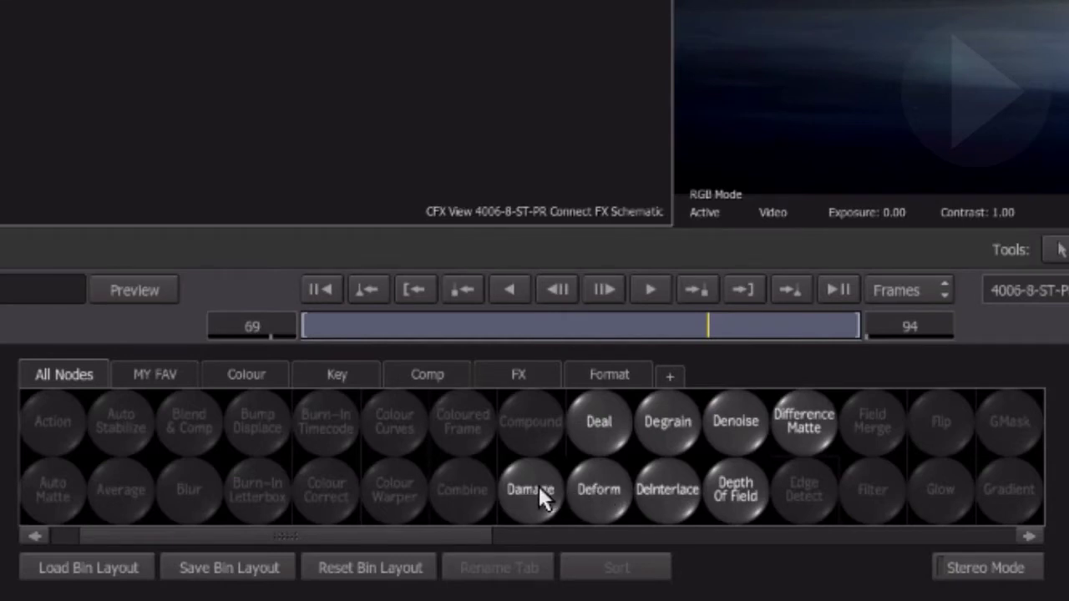
{"action": "left_click_drag", "start_coordinate": [539, 486], "coordinate": [312, 193]}
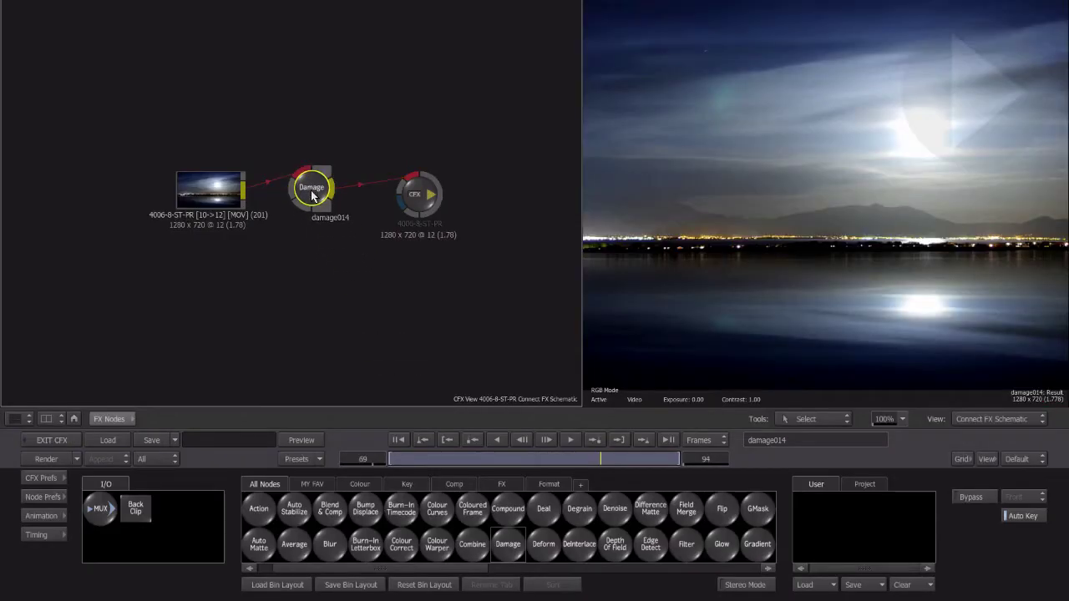
In the Damage node, keep Film type, enable Blotches and raise their amount to 11.40.
{"action": "left_click_drag", "start_coordinate": [582, 136], "coordinate": [377, 157]}
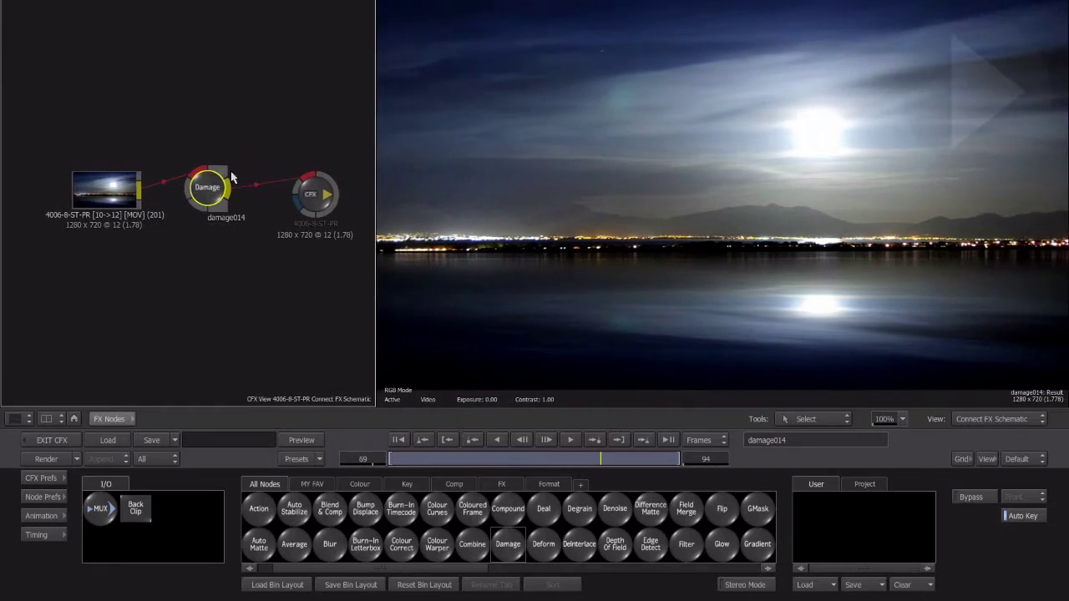
{"action": "double_click", "coordinate": [201, 190]}
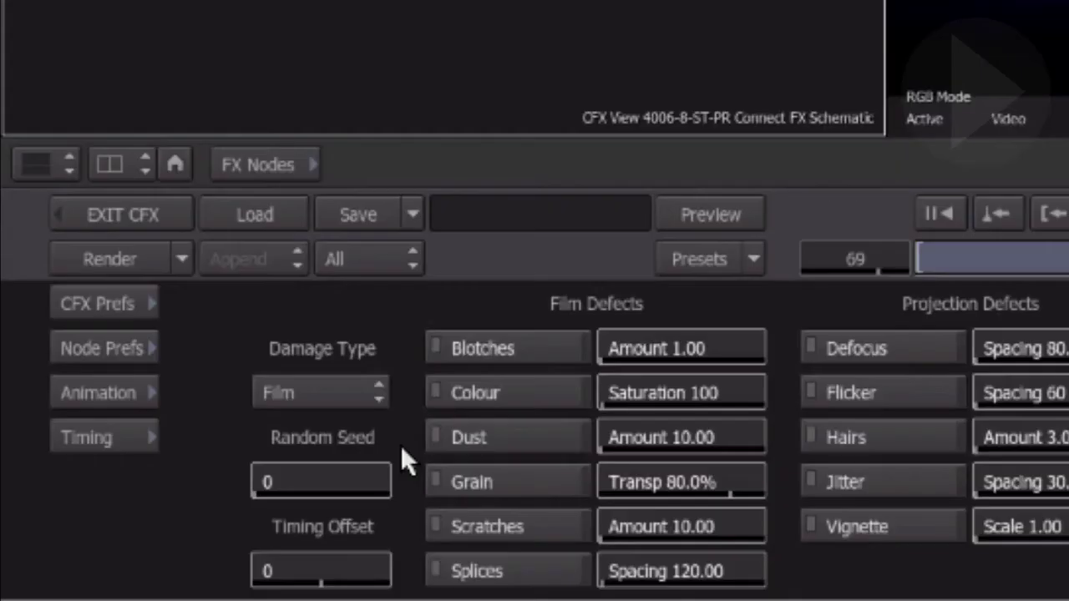
{"action": "left_click", "coordinate": [376, 396]}
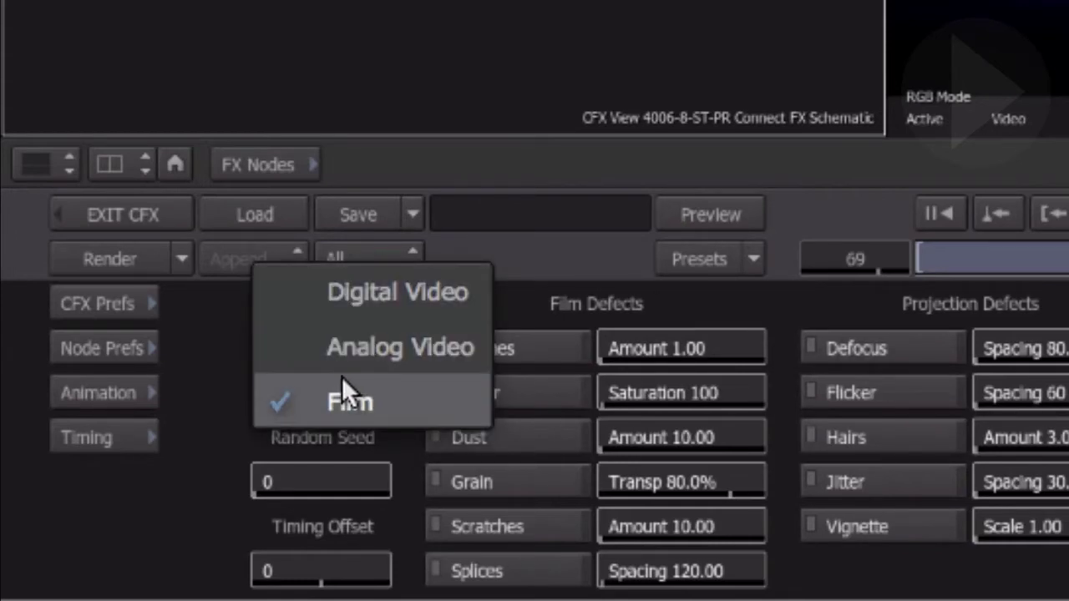
{"action": "left_click", "coordinate": [341, 389]}
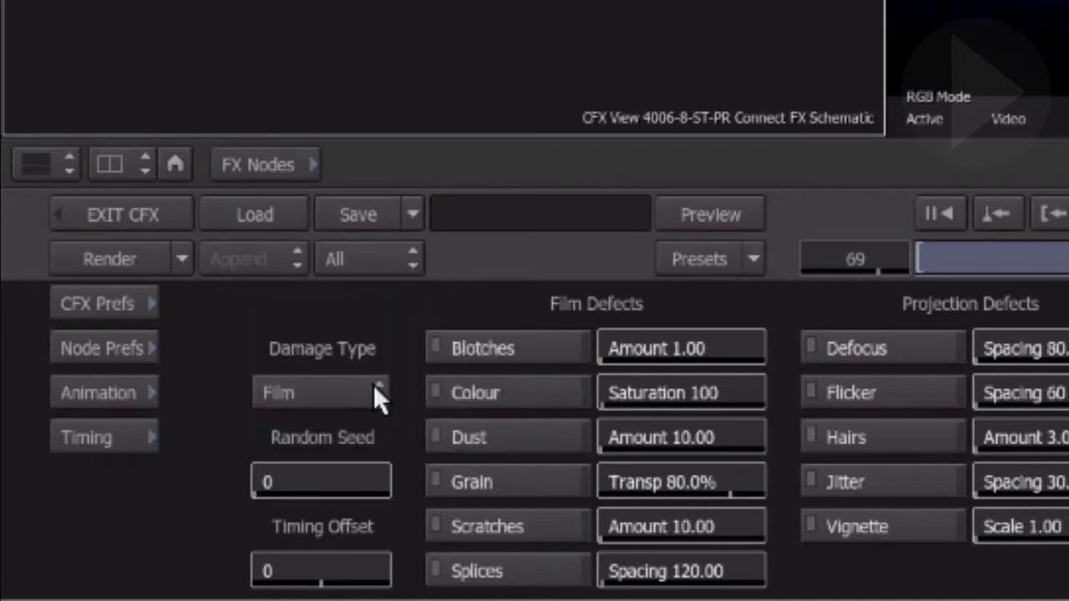
{"action": "left_click", "coordinate": [438, 349]}
{"action": "left_click_drag", "start_coordinate": [663, 375], "coordinate": [1068, 375]}
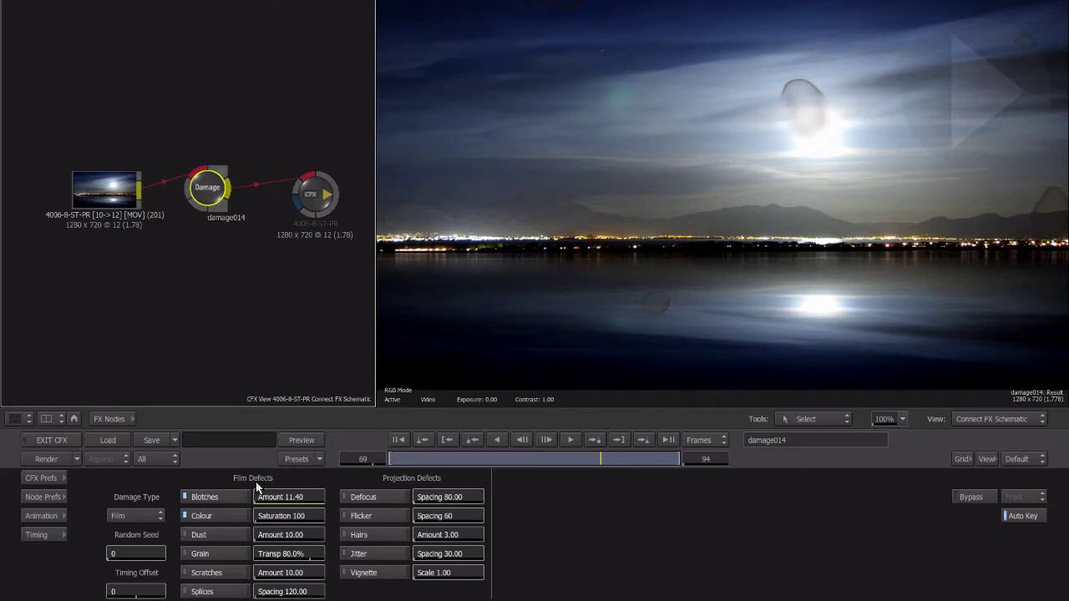
{"action": "left_click", "coordinate": [322, 459]}
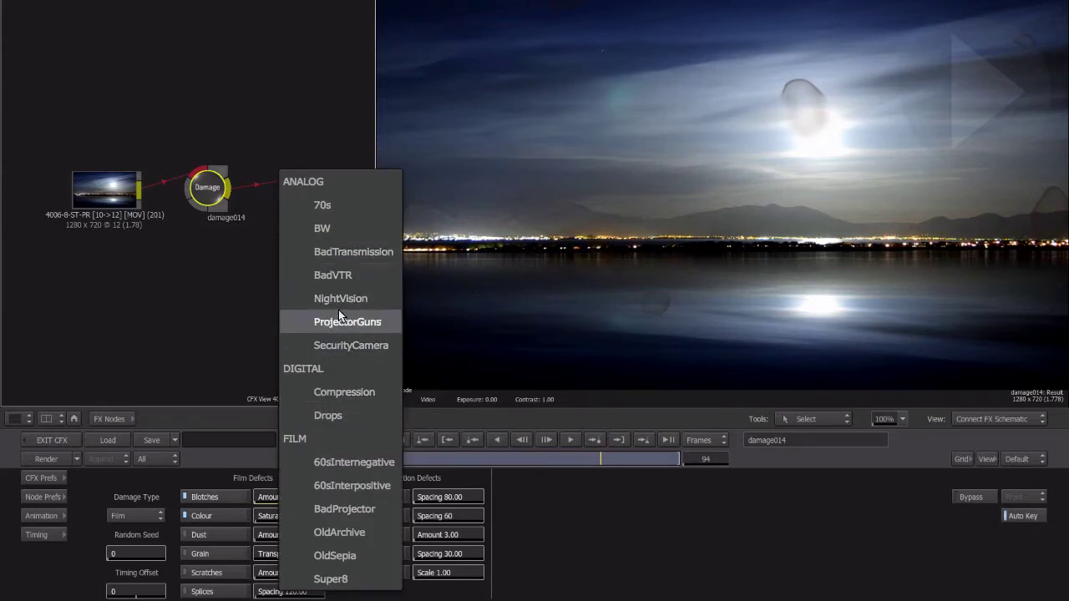
Apply the SecurityCamera Damage preset, preview its black-and-white look, and open the preset browser.
{"action": "left_click", "coordinate": [337, 345]}
{"action": "left_click", "coordinate": [561, 336]}
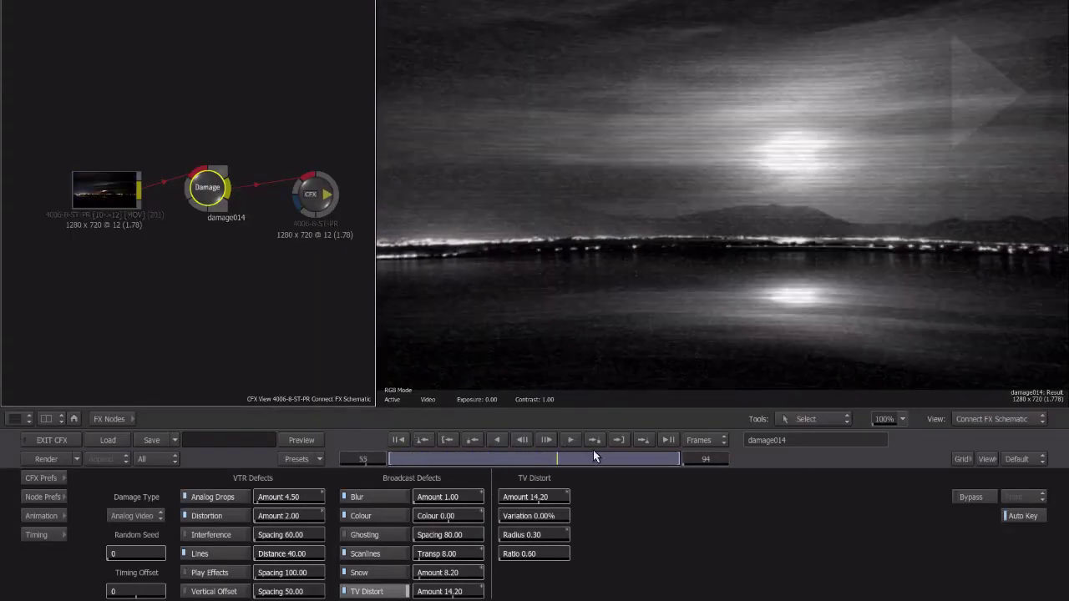
{"action": "left_click_drag", "start_coordinate": [595, 456], "coordinate": [625, 458]}
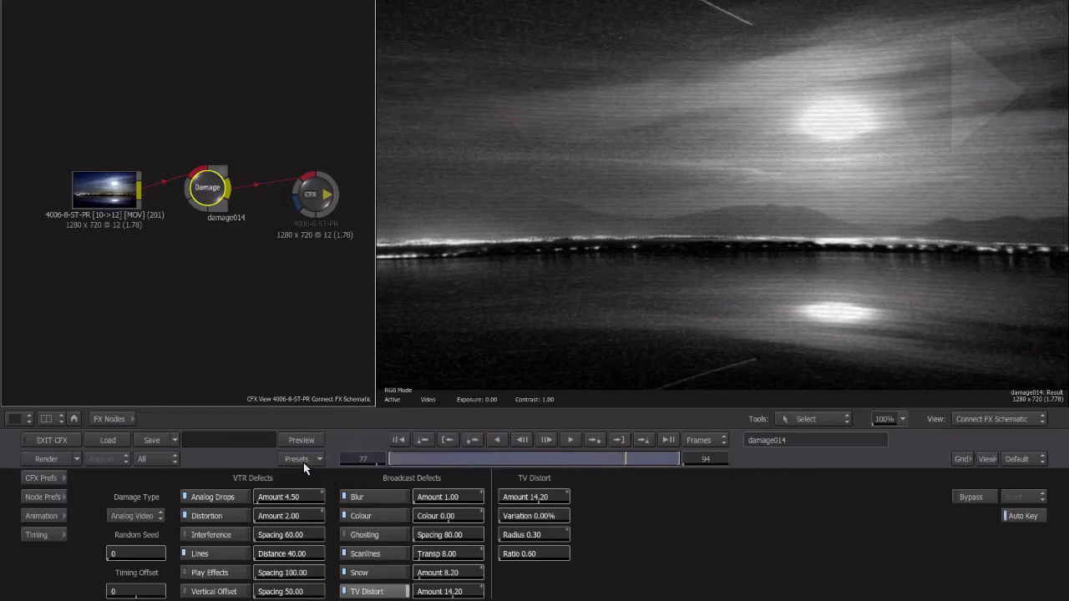
{"action": "left_click", "coordinate": [304, 464]}
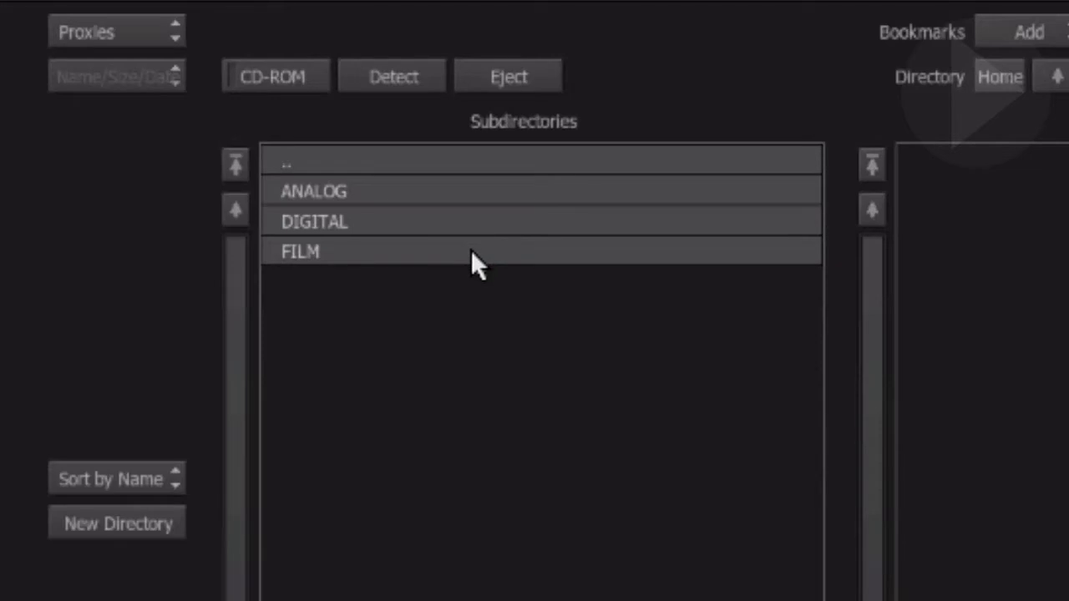
Browse the FILM presets folder, switching between titles list and thumbnail previews.
{"action": "left_click", "coordinate": [472, 255]}
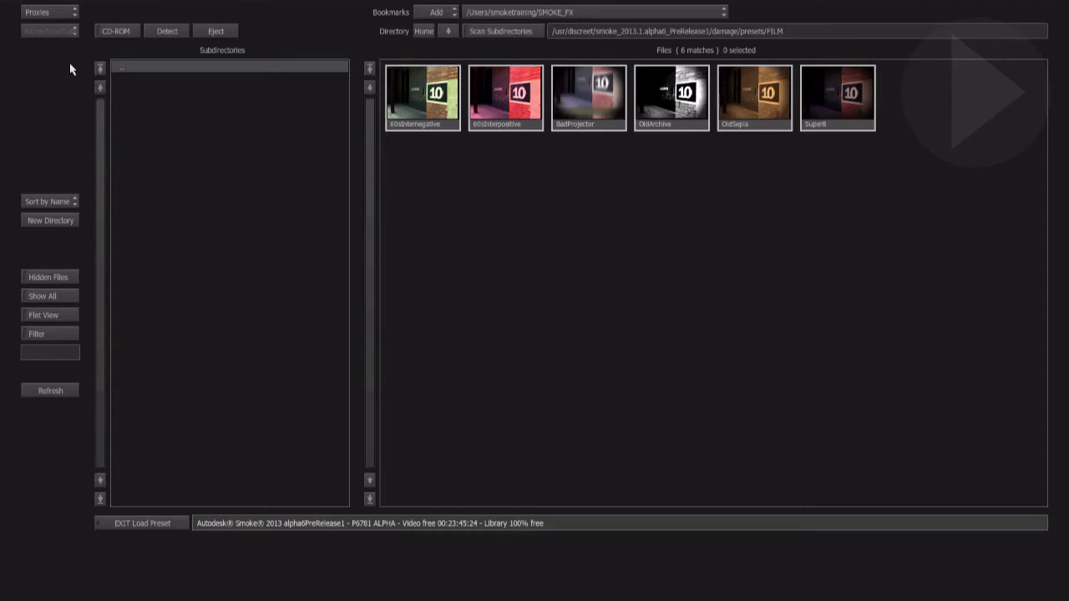
{"action": "left_click", "coordinate": [60, 15]}
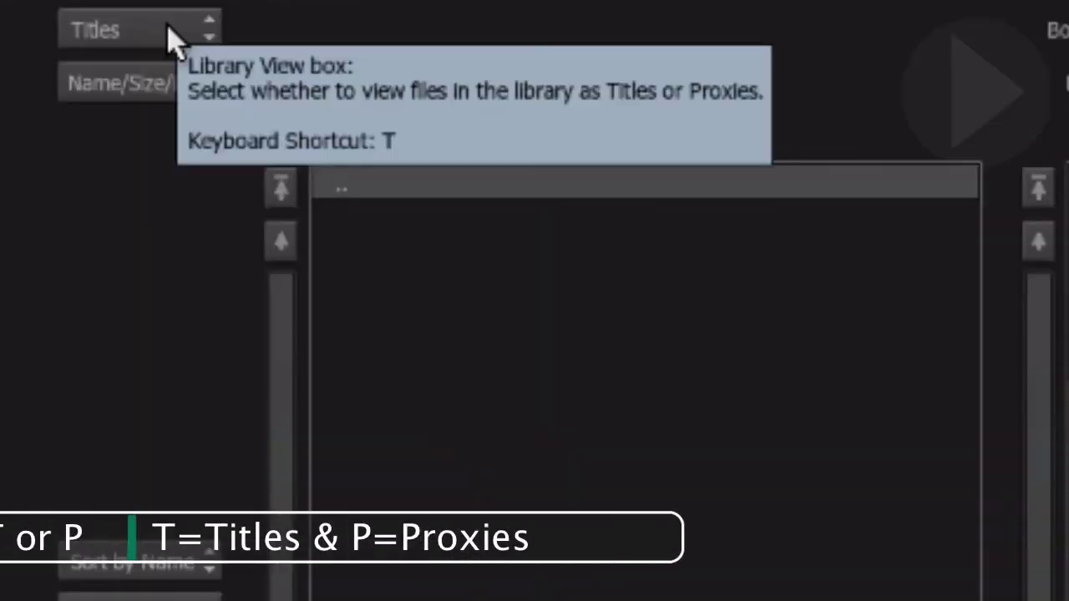
{"action": "key", "text": "p"}
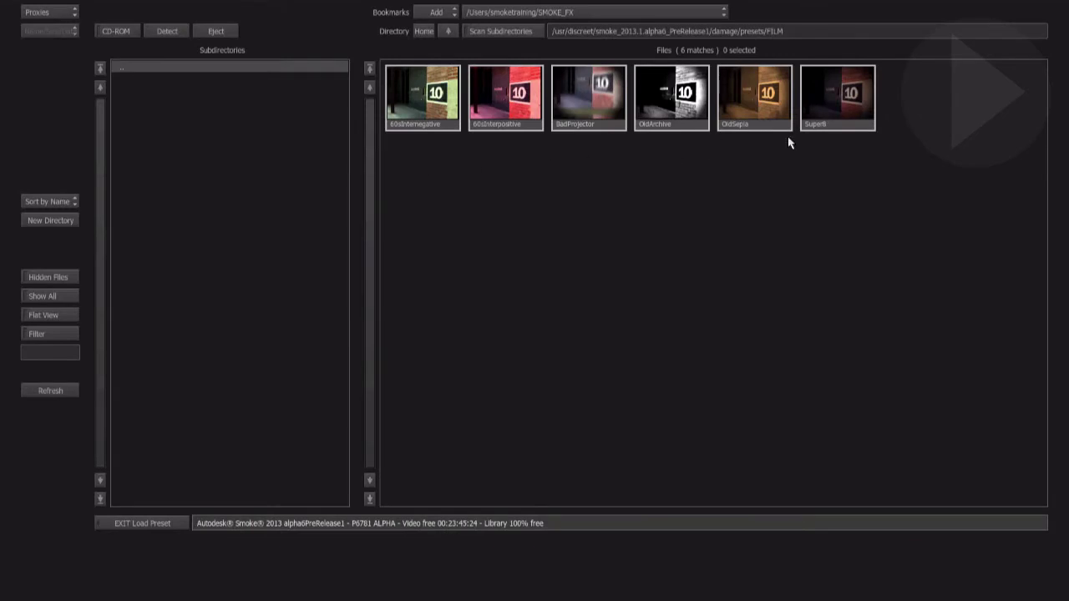
Load the DIGITAL Drops preset into the Damage node and preview its blocky glitches.
{"action": "left_click", "coordinate": [447, 31]}
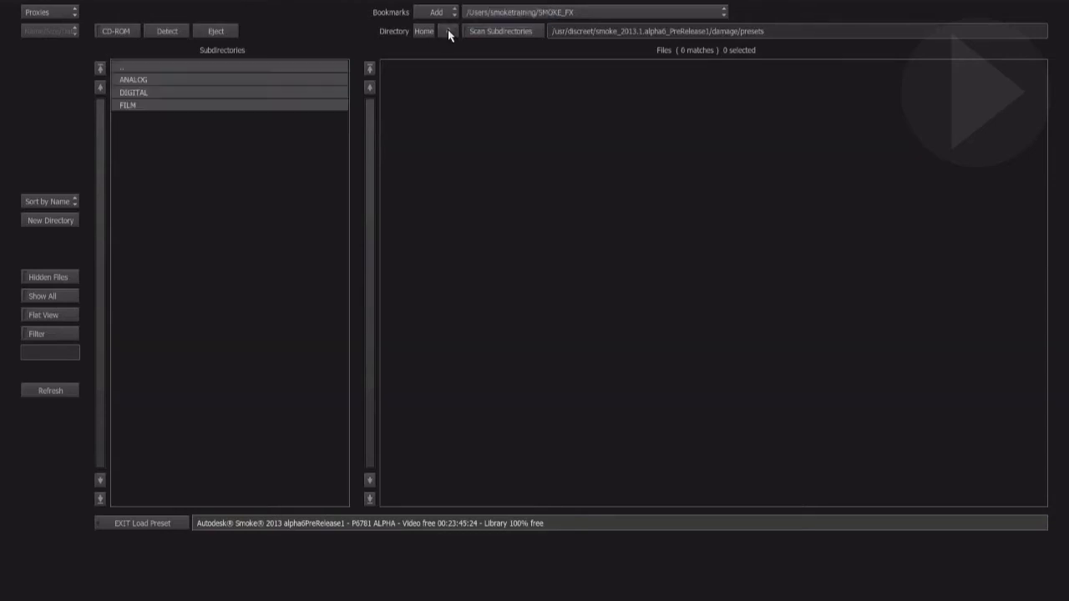
{"action": "left_click", "coordinate": [166, 94]}
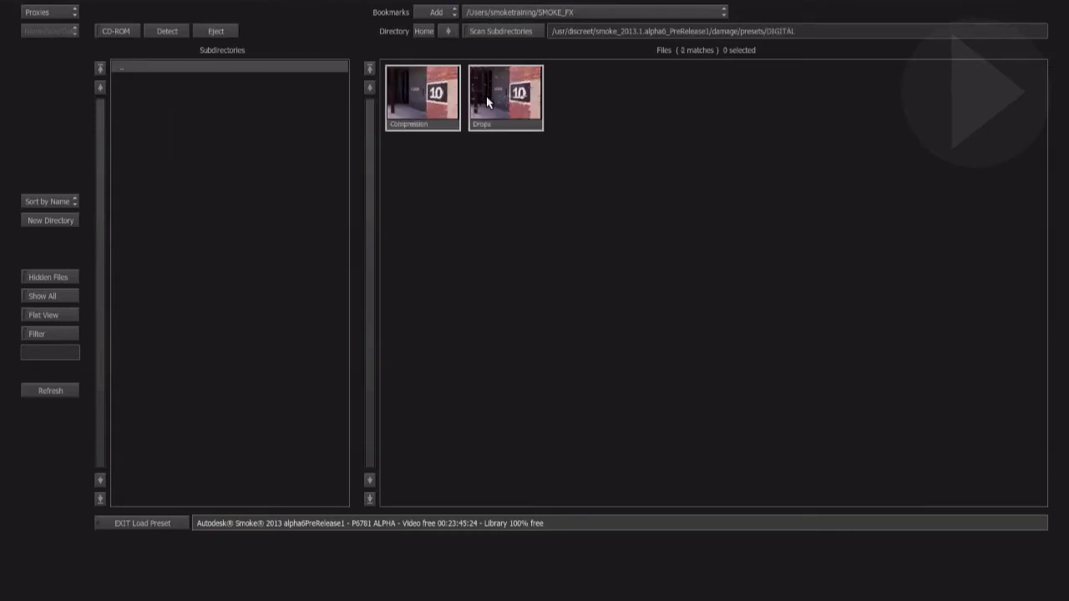
{"action": "left_click", "coordinate": [486, 101]}
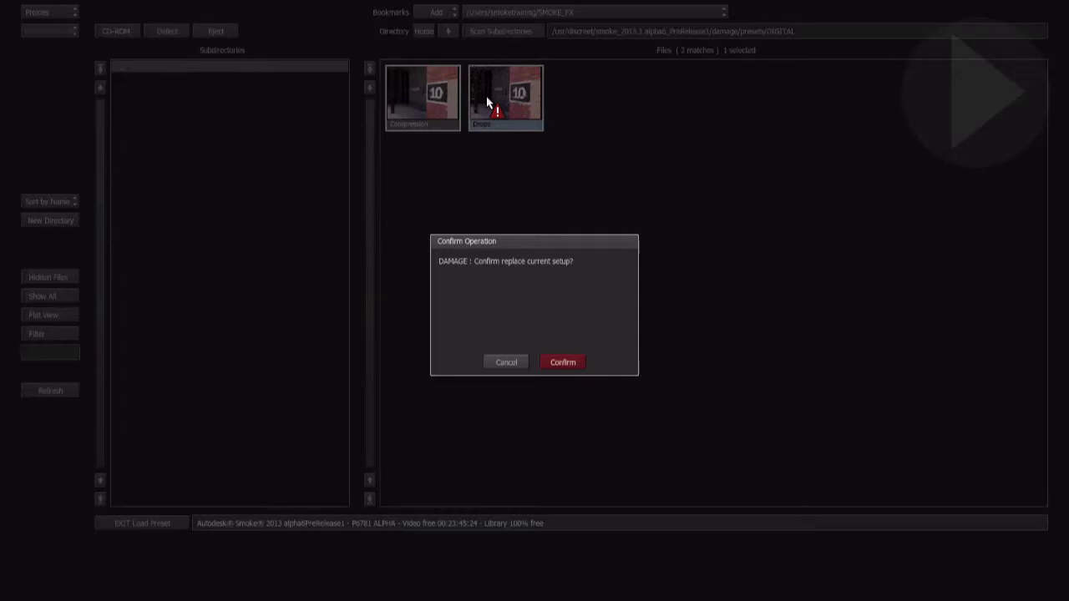
{"action": "left_click", "coordinate": [553, 356]}
{"action": "left_click_drag", "start_coordinate": [423, 454], "coordinate": [573, 451]}
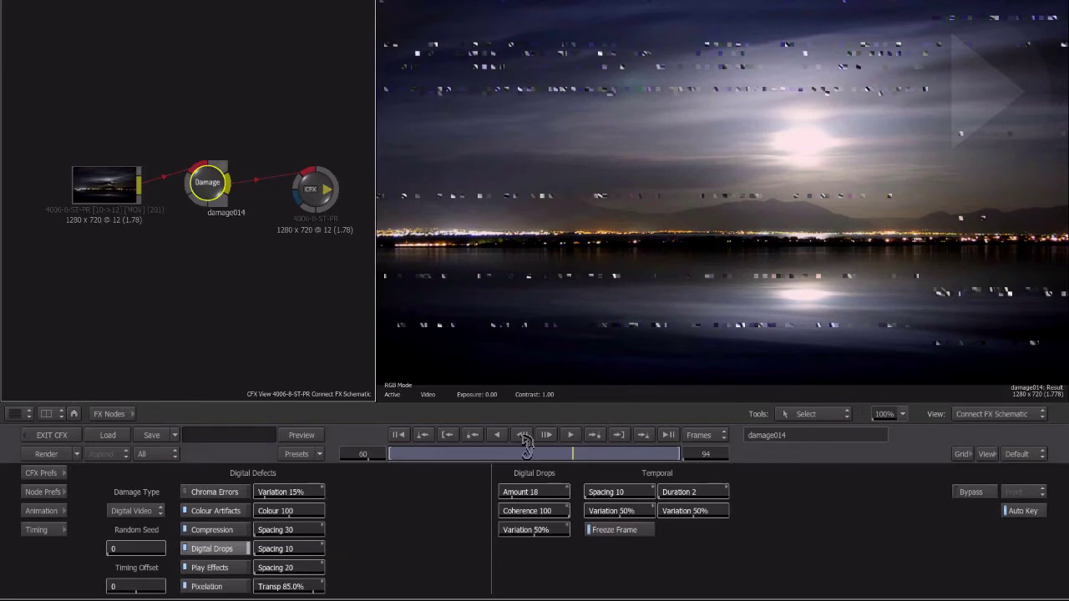
Replay the Drops glitches from frame 41, then show the Damage node preferences.
{"action": "left_click", "coordinate": [513, 454]}
{"action": "left_click_drag", "start_coordinate": [485, 451], "coordinate": [606, 450]}
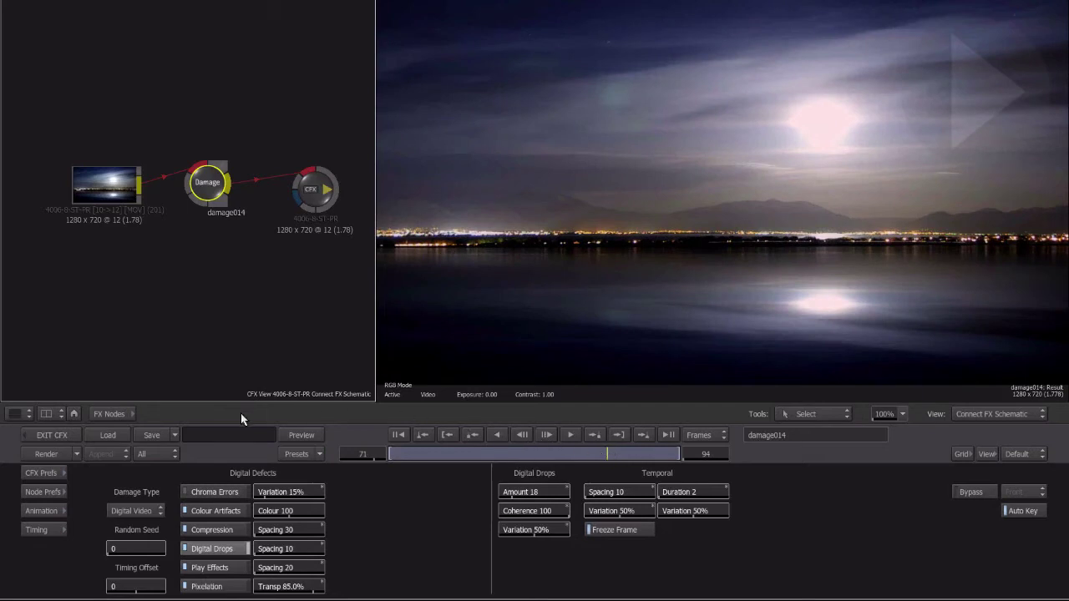
{"action": "left_click", "coordinate": [60, 493]}
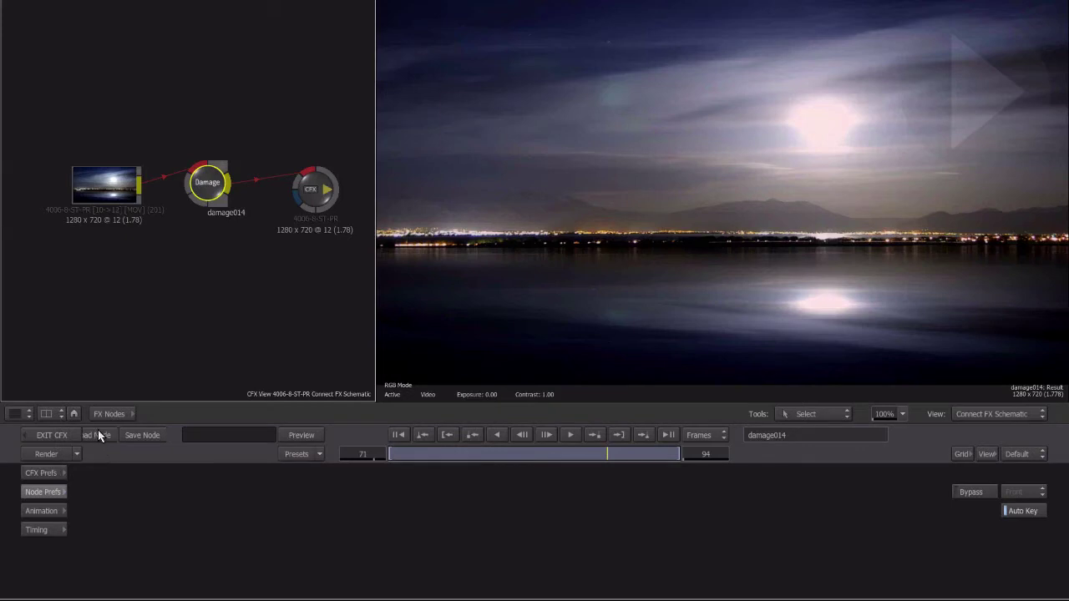
Save the Damage node setup under the name damage_compress.
{"action": "left_click", "coordinate": [142, 435]}
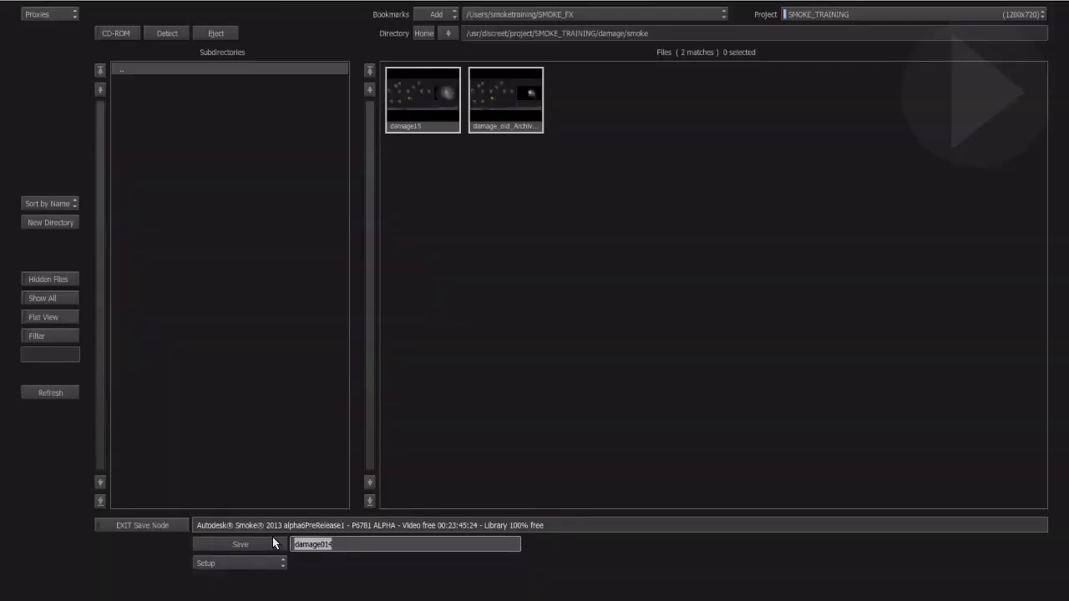
{"action": "type", "text": "damage"}
{"action": "type", "text": "compress"}
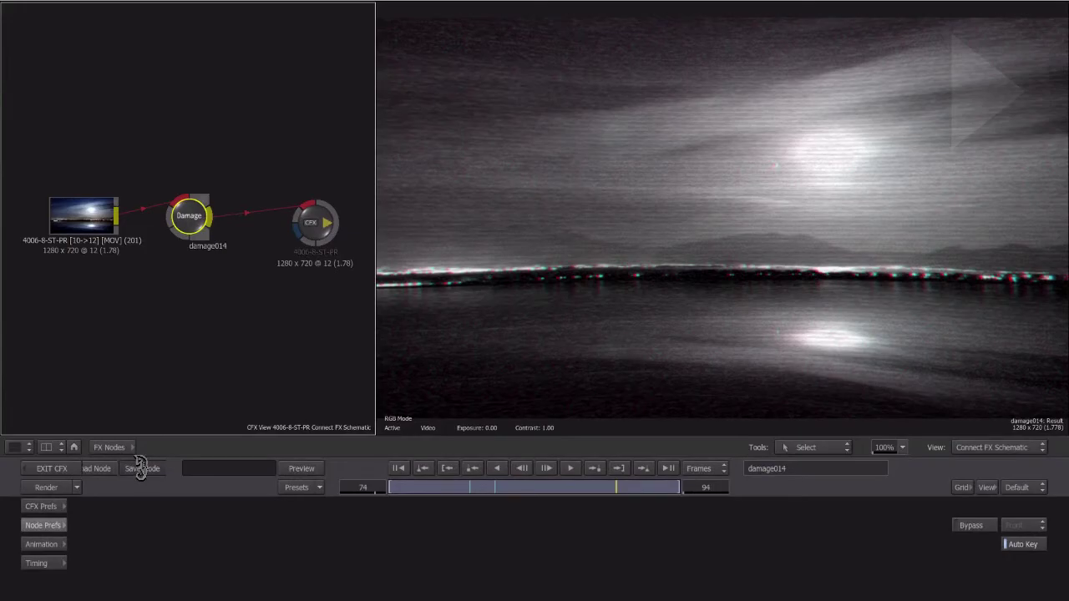
Save the Damage setup again as damage_new_fx in SMOKE_EFFECTS_LIBRARY.
{"action": "left_click", "coordinate": [142, 468]}
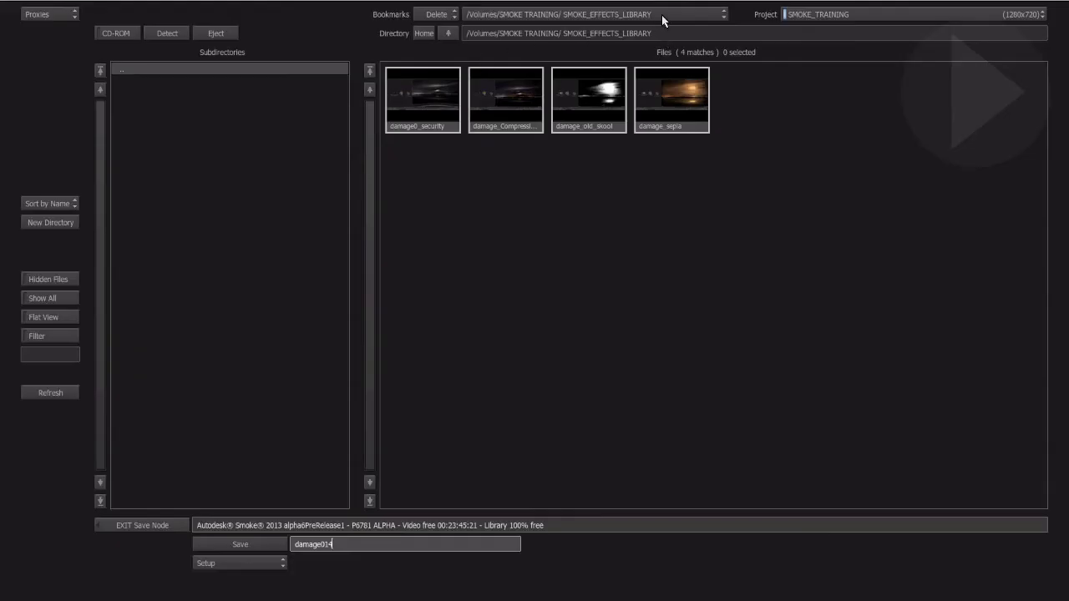
{"action": "key", "text": "Return"}
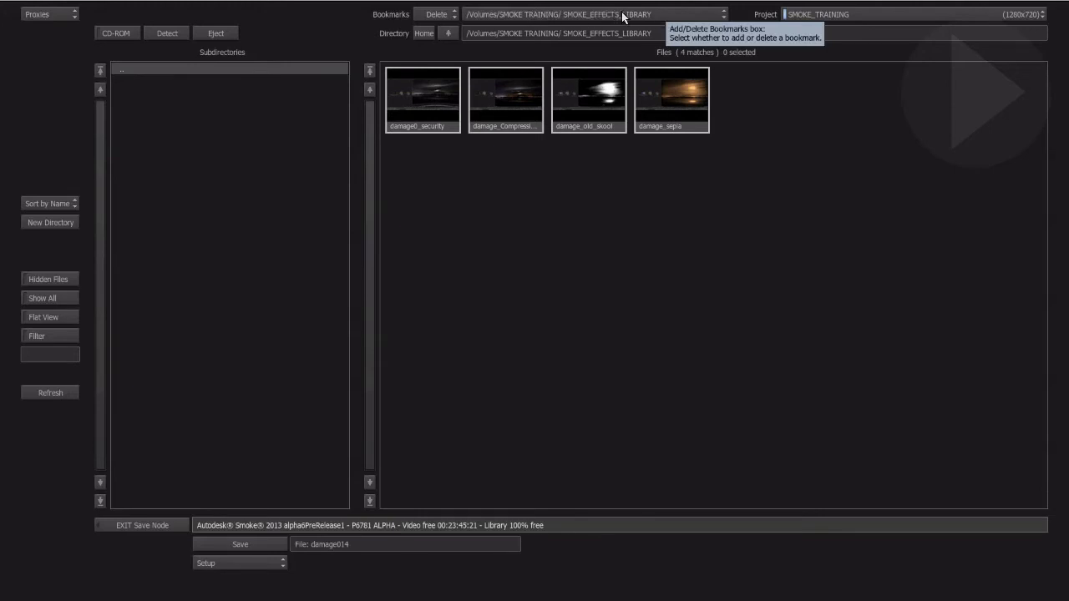
{"action": "left_click", "coordinate": [375, 546]}
{"action": "key", "text": "BackSpace"}
{"action": "key", "text": "BackSpace"}
{"action": "key", "text": "BackSpace"}
{"action": "type", "text": "_new_fx"}
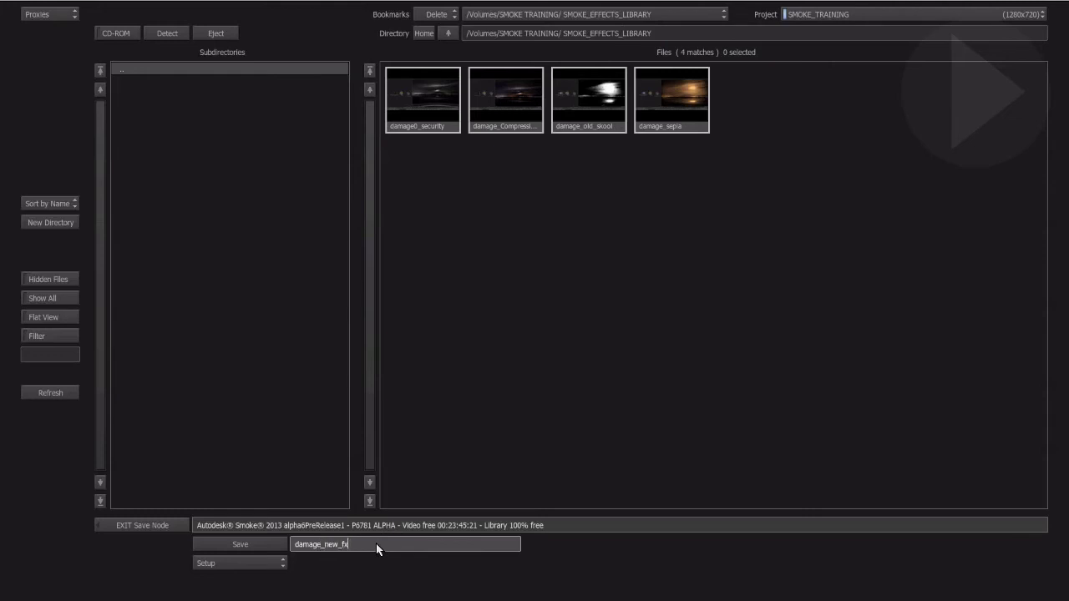
{"action": "key", "text": "Return"}
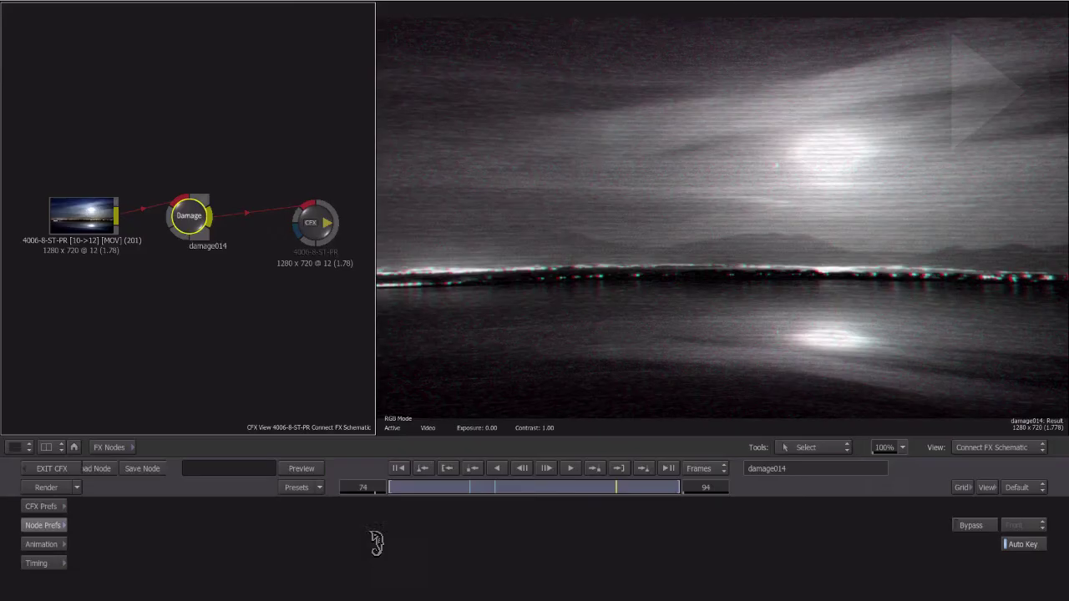
Load the damage_sepia node setup from SMOKE_EFFECTS_LIBRARY for a sepia film look.
{"action": "left_click", "coordinate": [103, 470]}
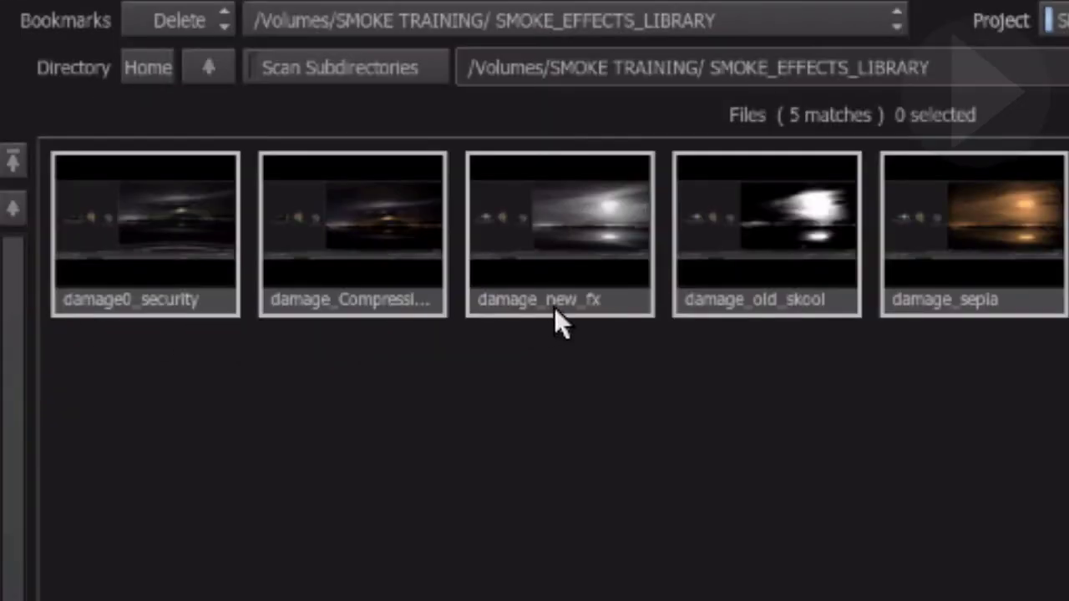
{"action": "double_click", "coordinate": [998, 289]}
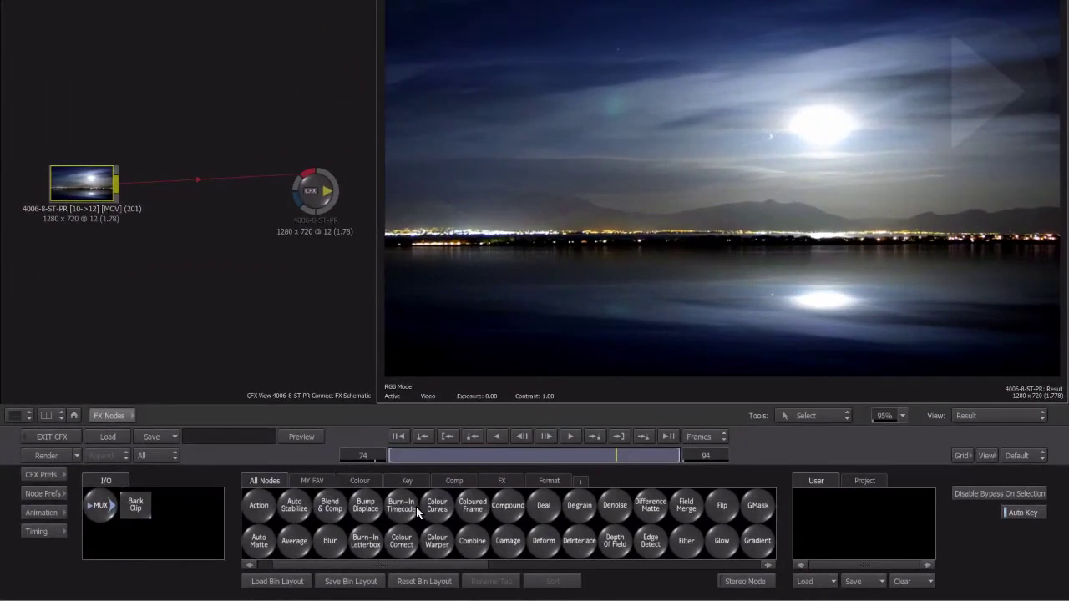
Insert a Glow node between clip and output and apply its Rays preset.
{"action": "key", "text": "g"}
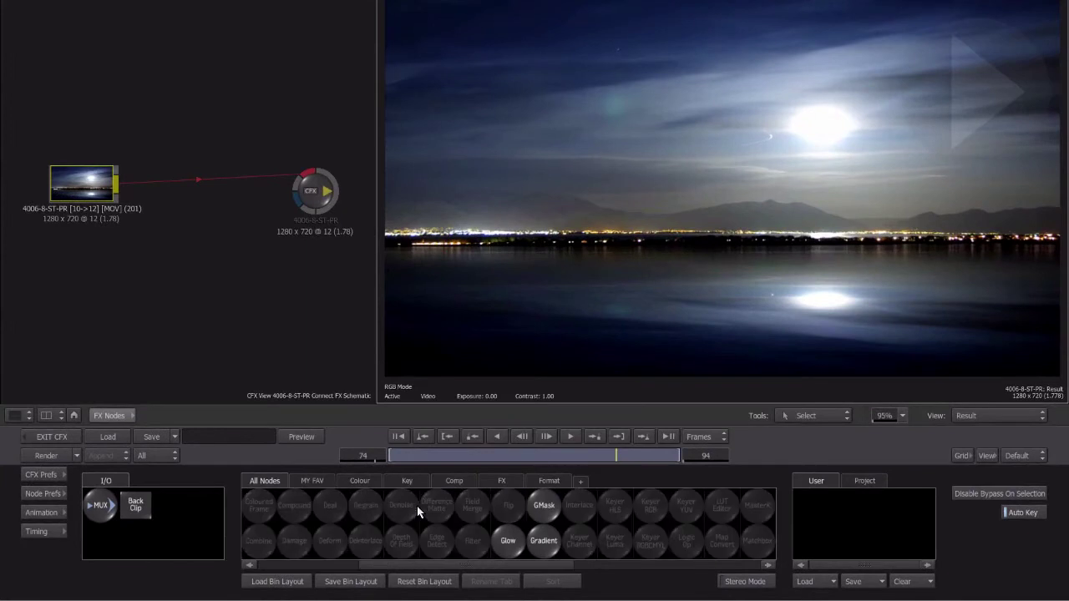
{"action": "left_click", "coordinate": [509, 538]}
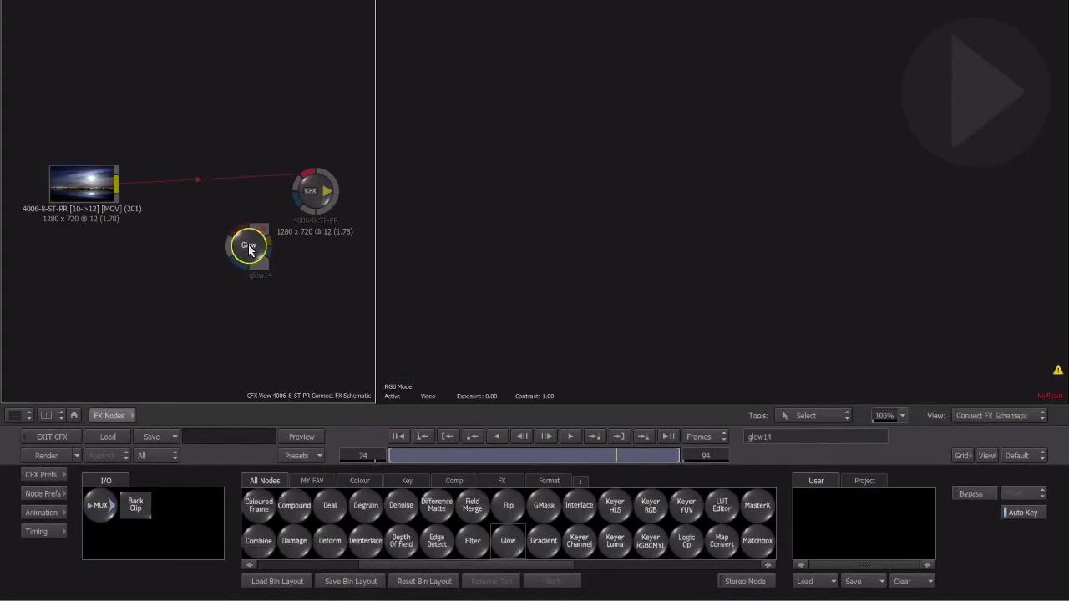
{"action": "left_click", "coordinate": [211, 189]}
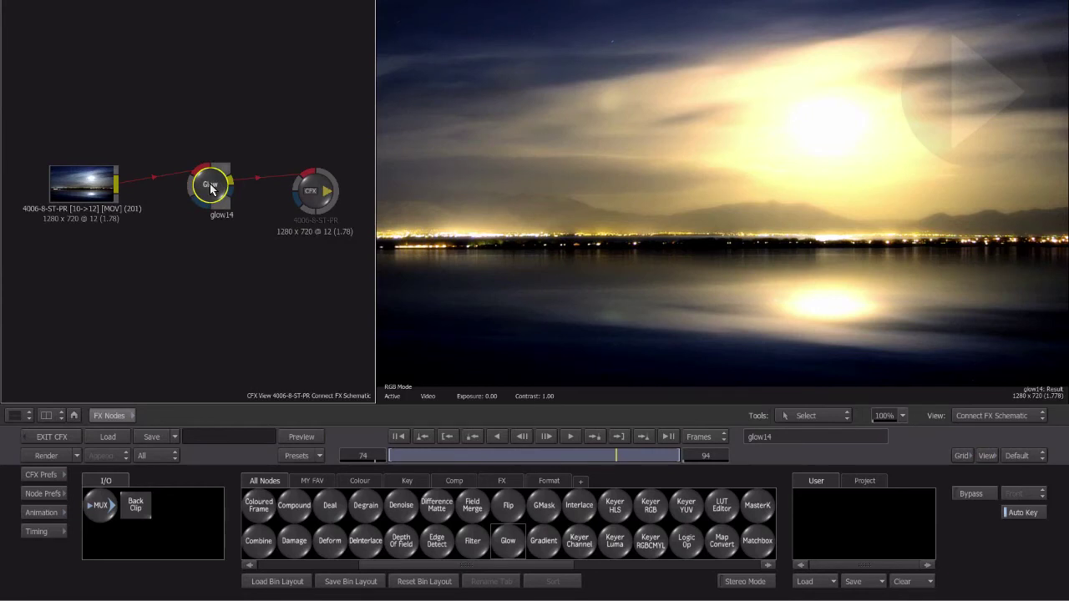
{"action": "double_click", "coordinate": [211, 188]}
{"action": "left_click", "coordinate": [319, 455]}
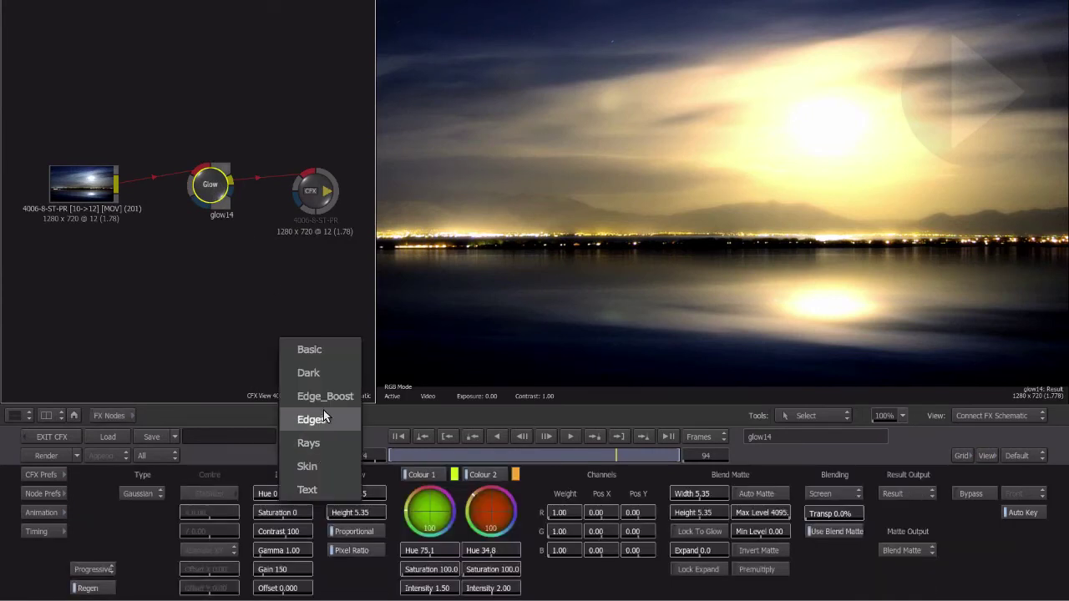
{"action": "left_click", "coordinate": [317, 441]}
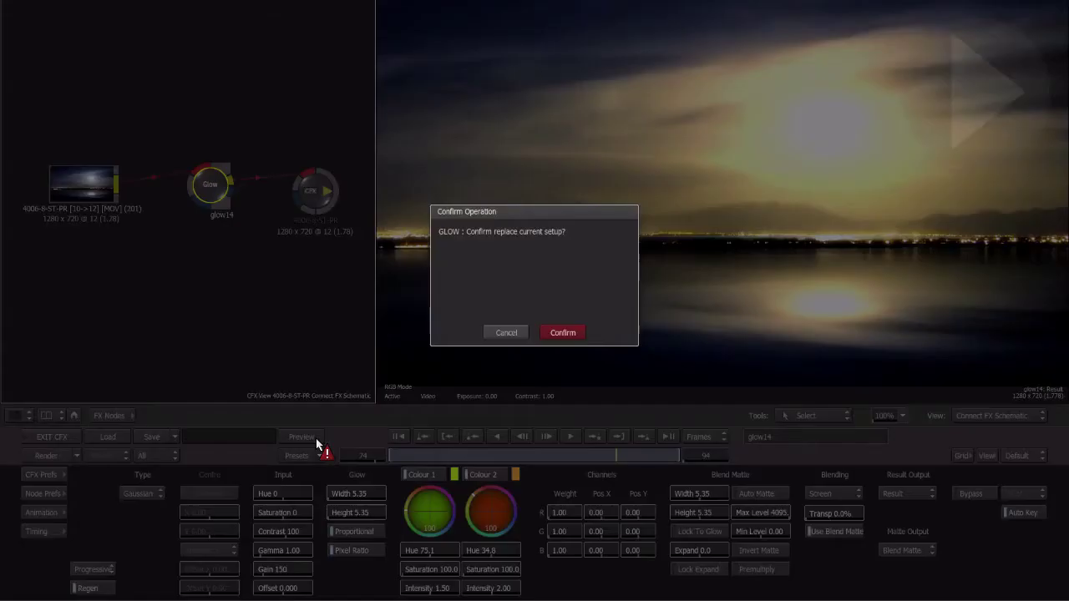
{"action": "left_click", "coordinate": [563, 332]}
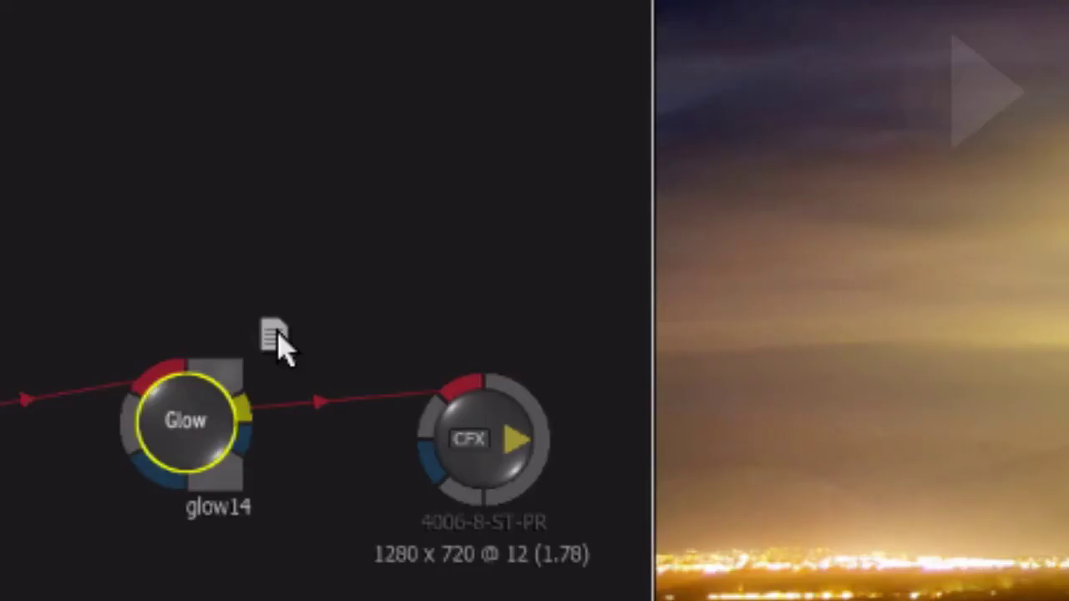
Read the Rays preset notes and move the glow centre down and left of the moon.
{"action": "mouse_move", "coordinate": [279, 344]}
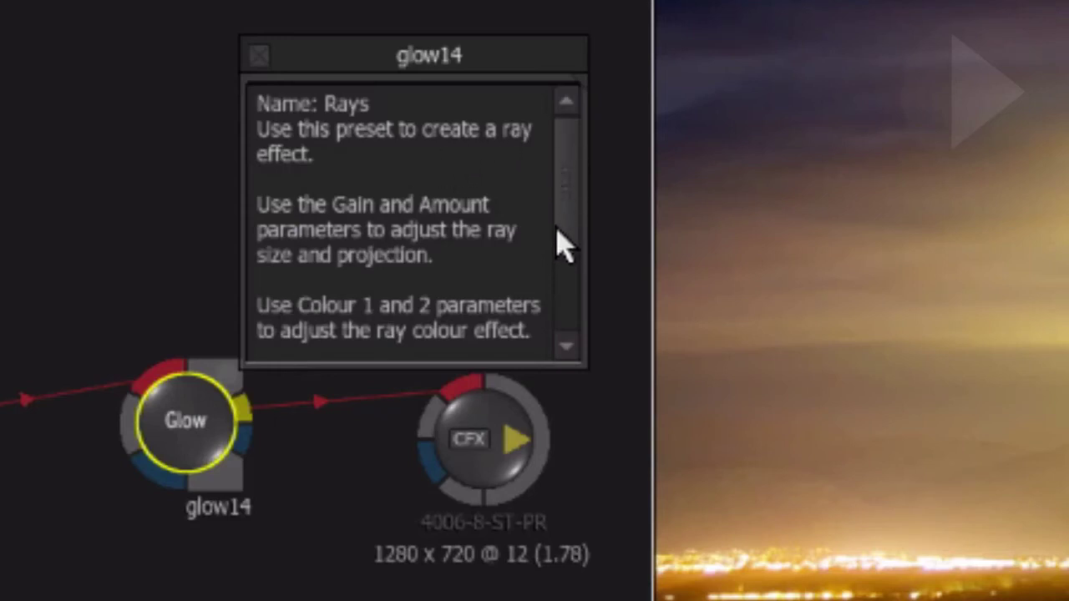
{"action": "left_click", "coordinate": [563, 291]}
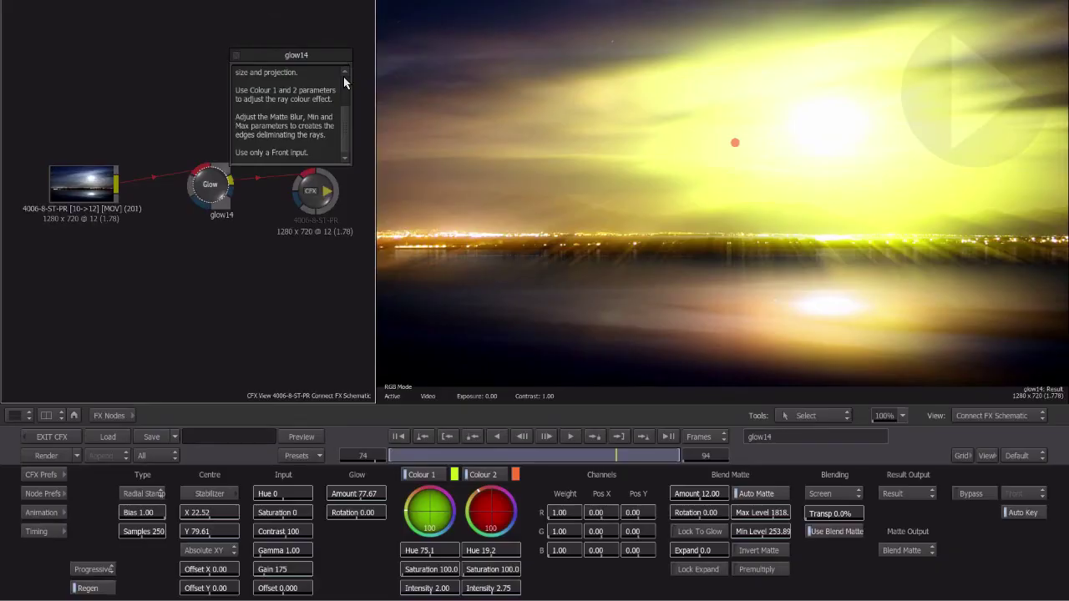
{"action": "left_click", "coordinate": [566, 144]}
{"action": "left_click_drag", "start_coordinate": [736, 144], "coordinate": [576, 250]}
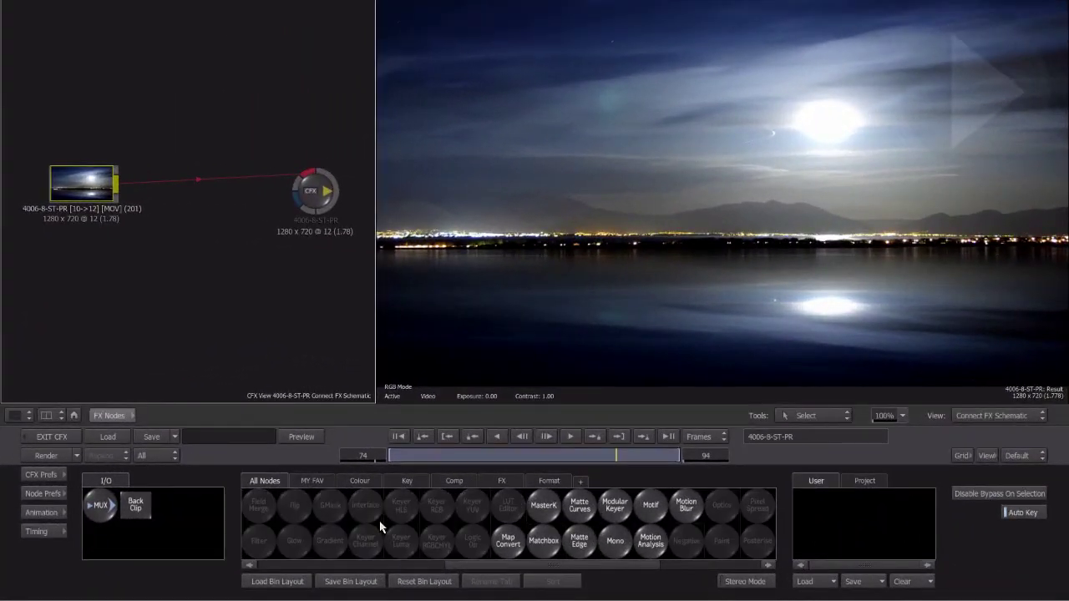
Insert a Matchbox node between the clip and output and load the Vignetting shader.
{"action": "left_click", "coordinate": [543, 546]}
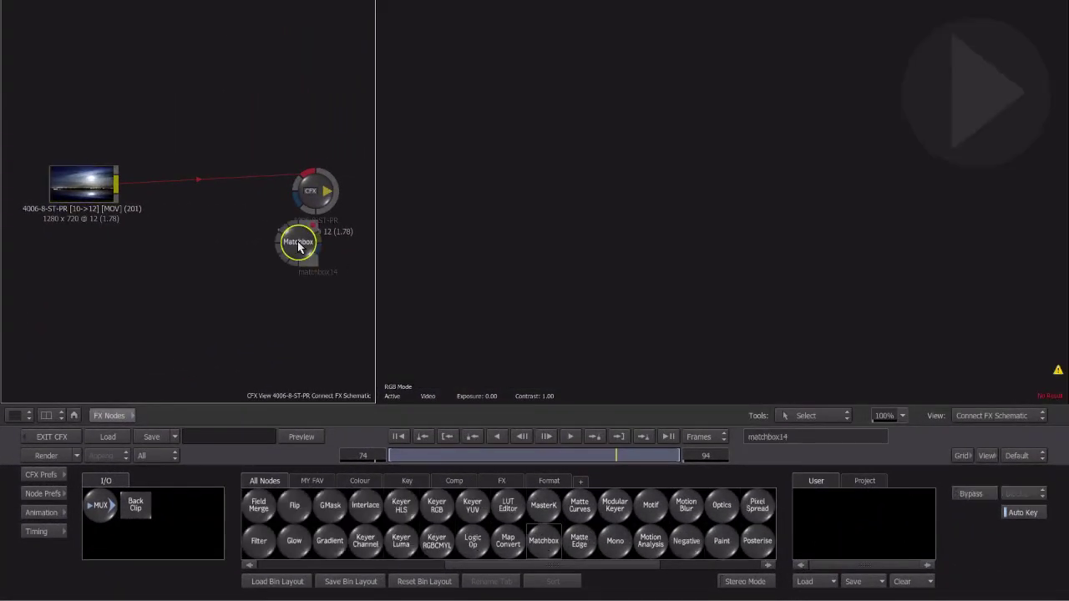
{"action": "left_click", "coordinate": [214, 186]}
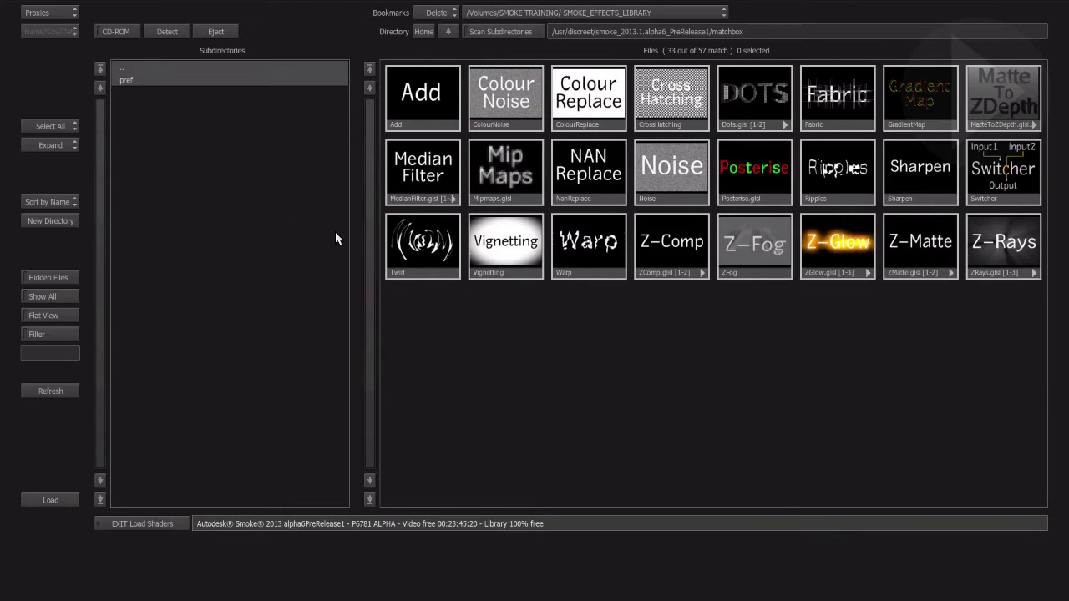
{"action": "left_click", "coordinate": [501, 262]}
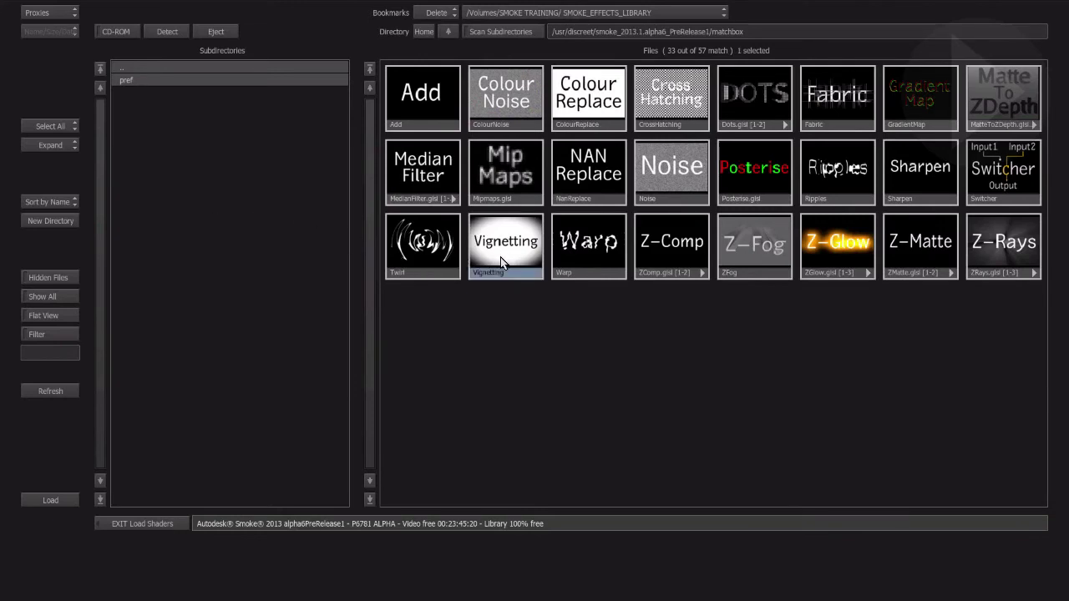
{"action": "left_click", "coordinate": [52, 500]}
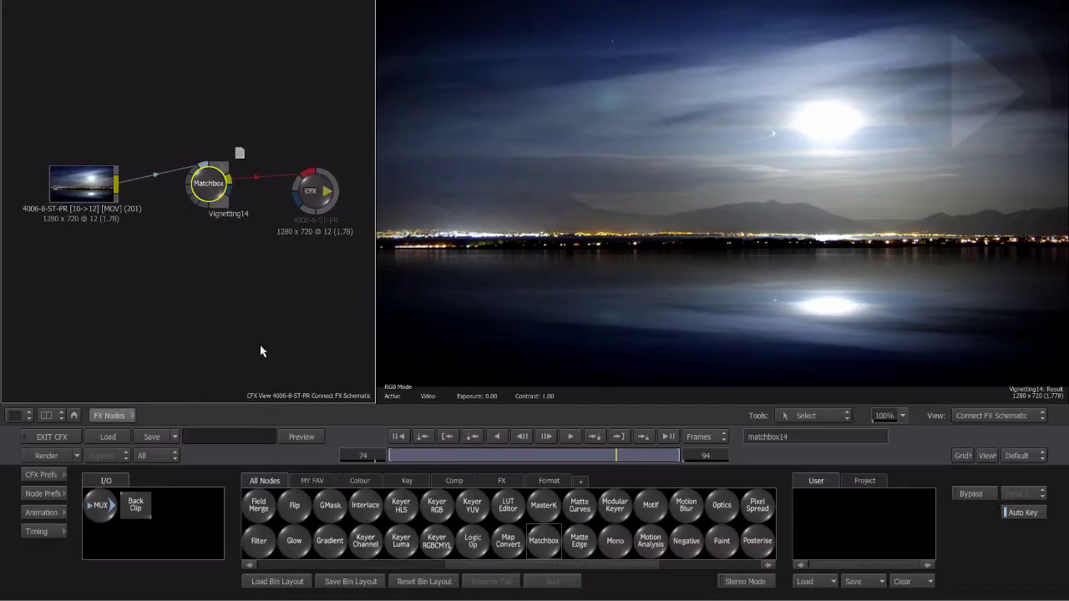
Swap the Matchbox node's shader from Vignetting to Twirl.
{"action": "left_click", "coordinate": [211, 183]}
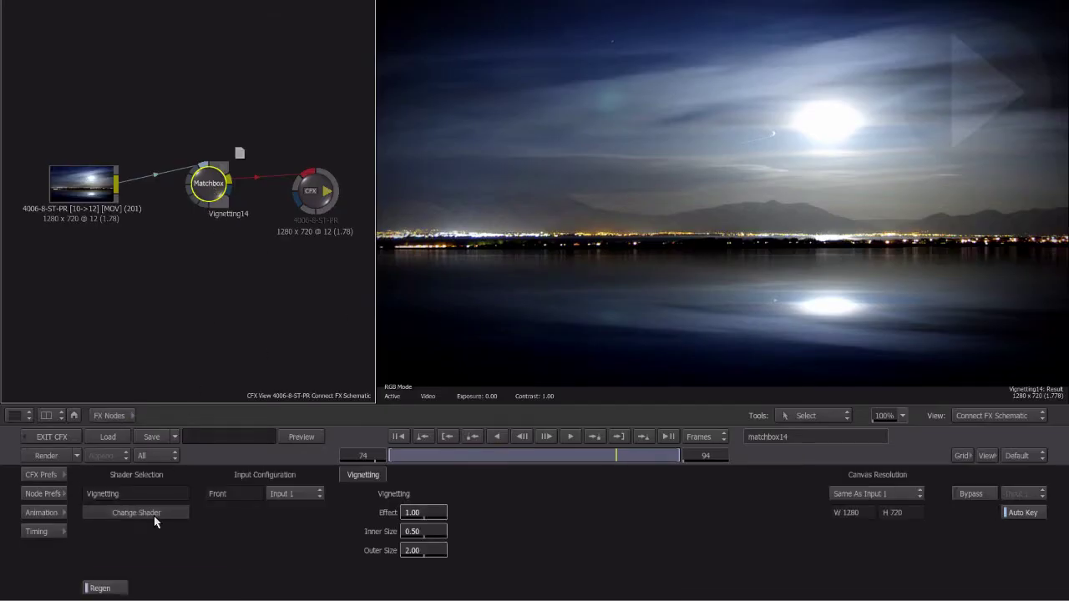
{"action": "left_click", "coordinate": [154, 516]}
{"action": "left_click", "coordinate": [421, 255]}
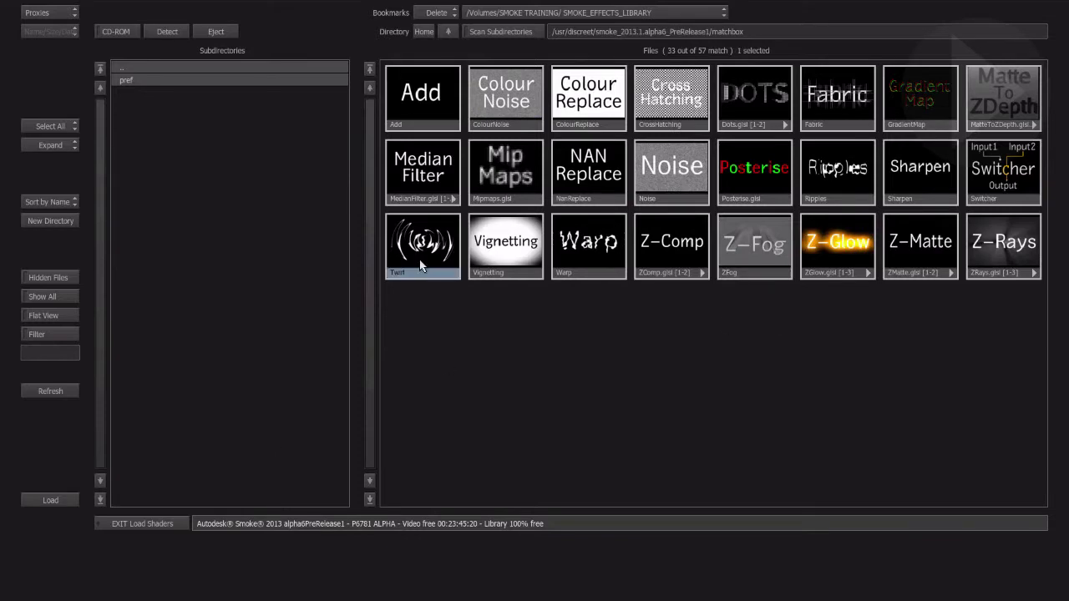
{"action": "left_click", "coordinate": [52, 499]}
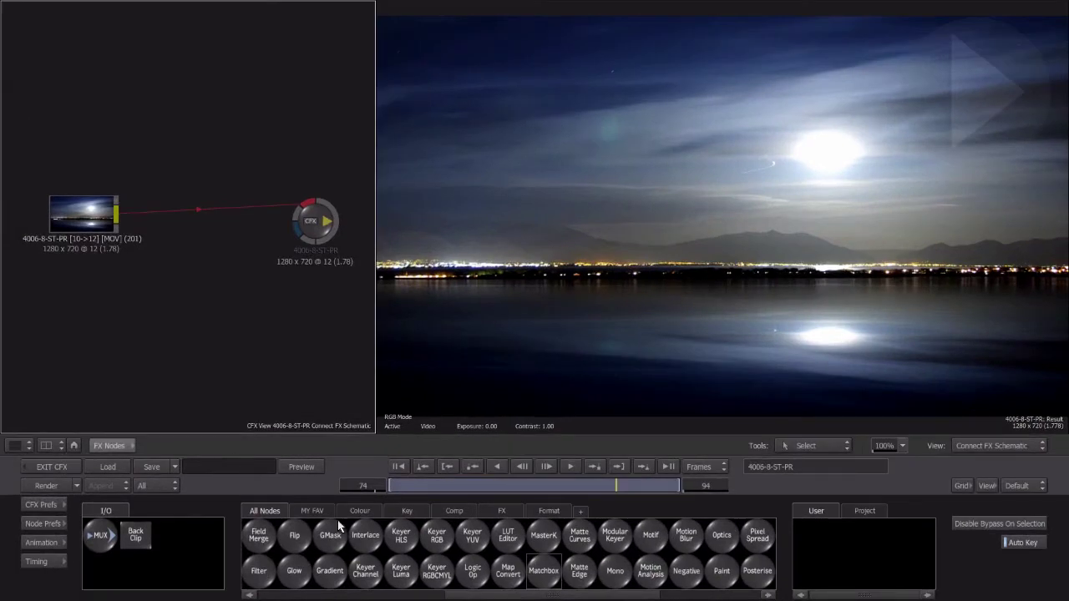
Insert an Optics node between clip and output, wiring the clip to its green and blue inputs.
{"action": "scroll", "coordinate": [443, 541], "scroll_direction": "down", "scroll_amount": 3}
{"action": "left_click_drag", "start_coordinate": [501, 538], "coordinate": [200, 221]}
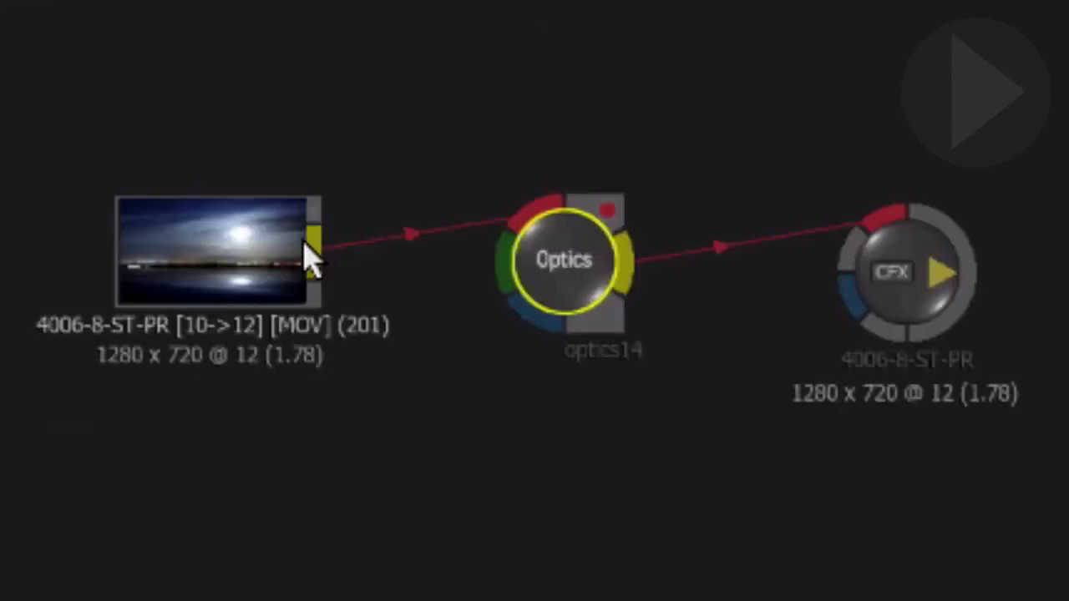
{"action": "left_click_drag", "start_coordinate": [116, 212], "coordinate": [183, 218]}
{"action": "left_click_drag", "start_coordinate": [315, 269], "coordinate": [534, 320]}
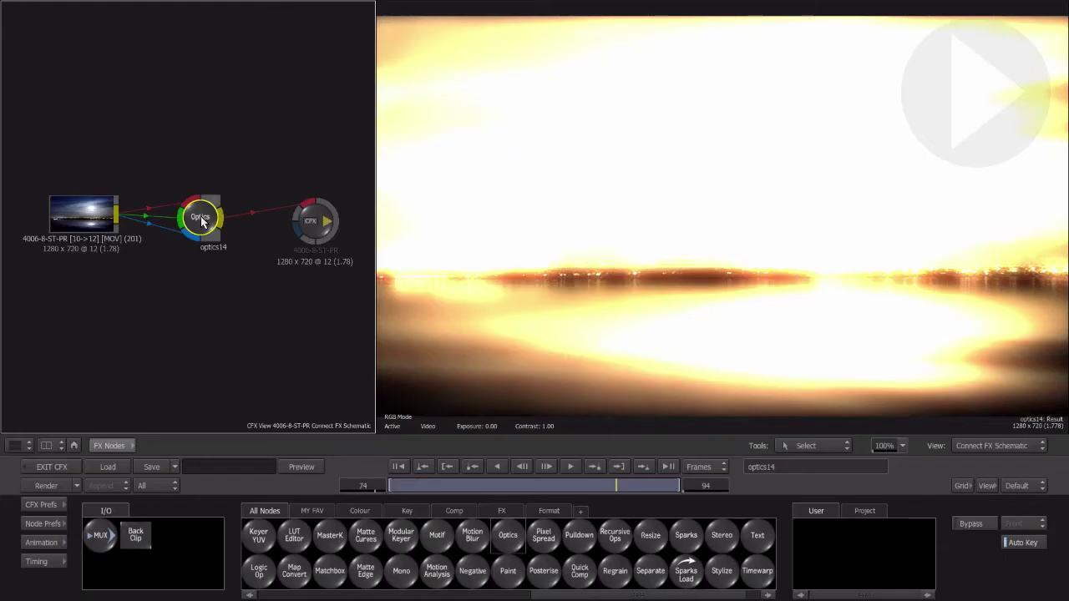
Review the Optics glow result and the Blend & Comp SMOKE 2013 text, then restore the node library.
{"action": "left_click", "coordinate": [568, 275]}
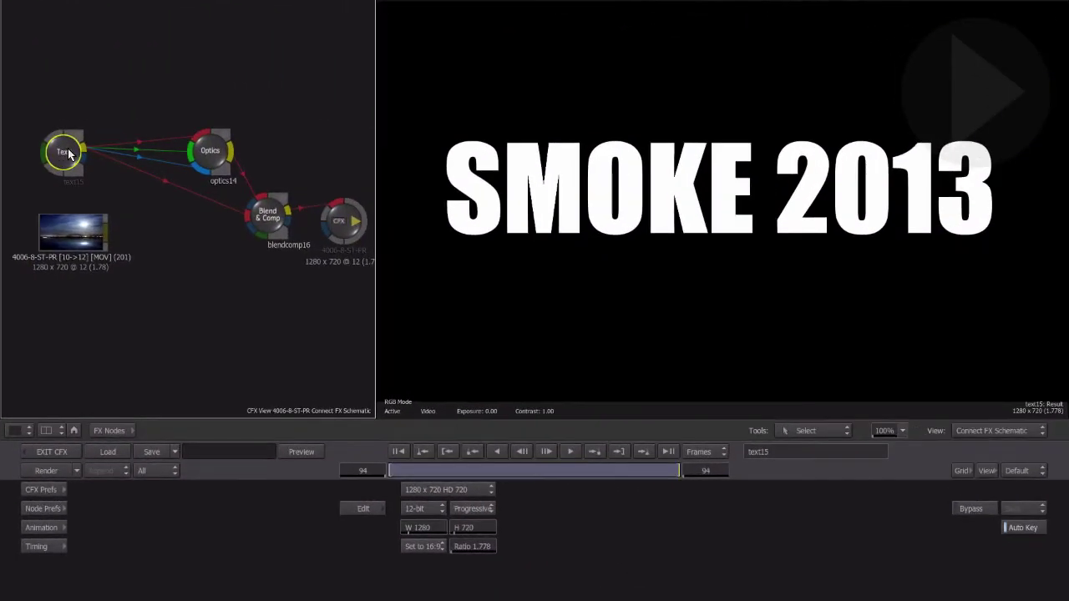
{"action": "left_click", "coordinate": [207, 147]}
{"action": "left_click", "coordinate": [275, 218]}
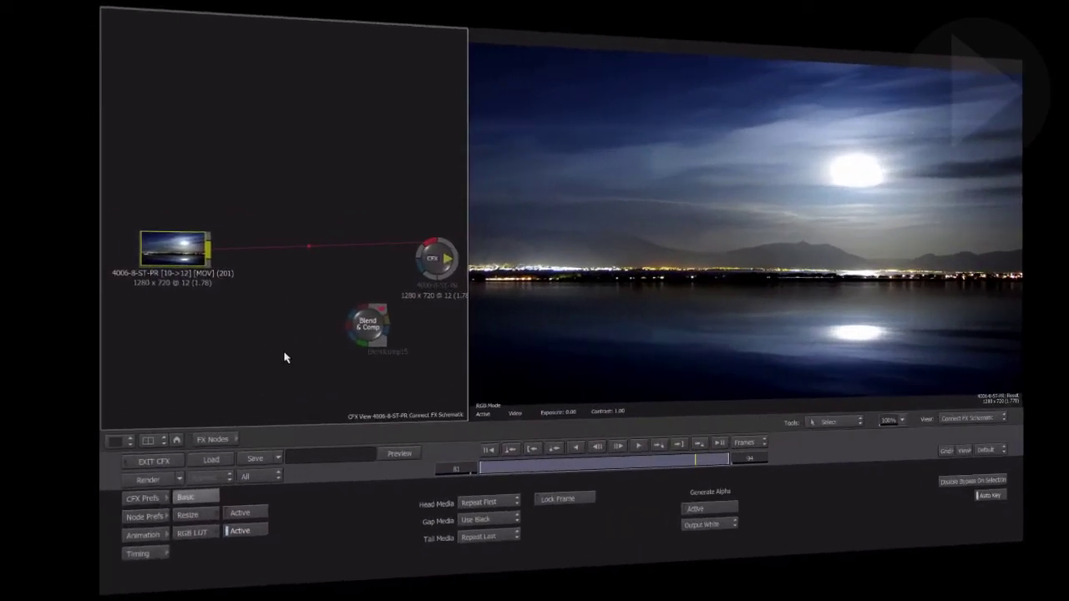
{"action": "key", "text": "Tab"}
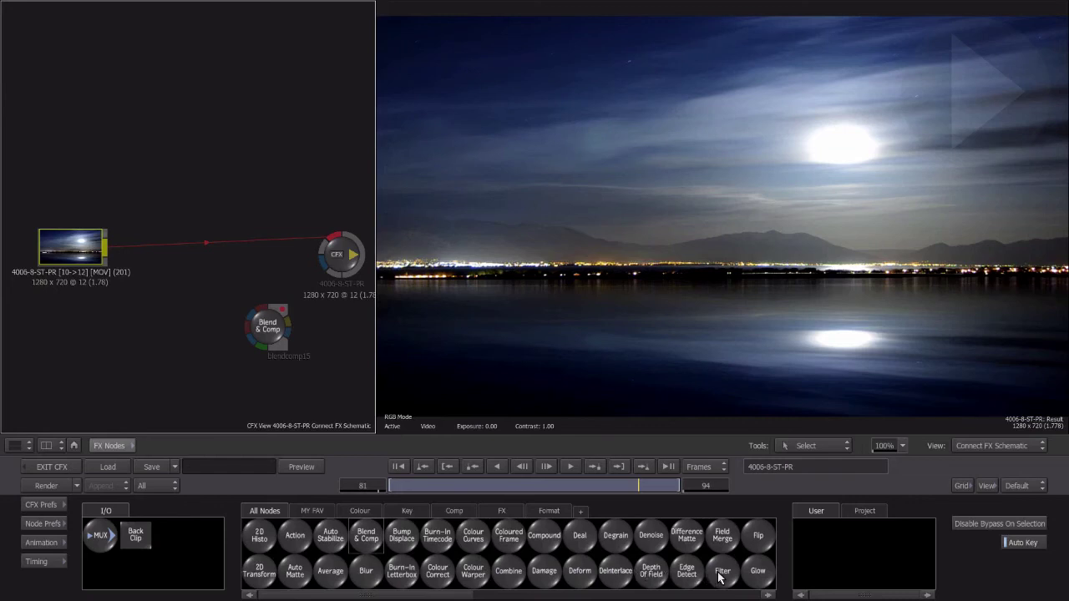
Insert a Stylize node on the clip-to-output link and apply the Pastel03 preset.
{"action": "scroll", "coordinate": [720, 576], "scroll_direction": "down", "scroll_amount": 5}
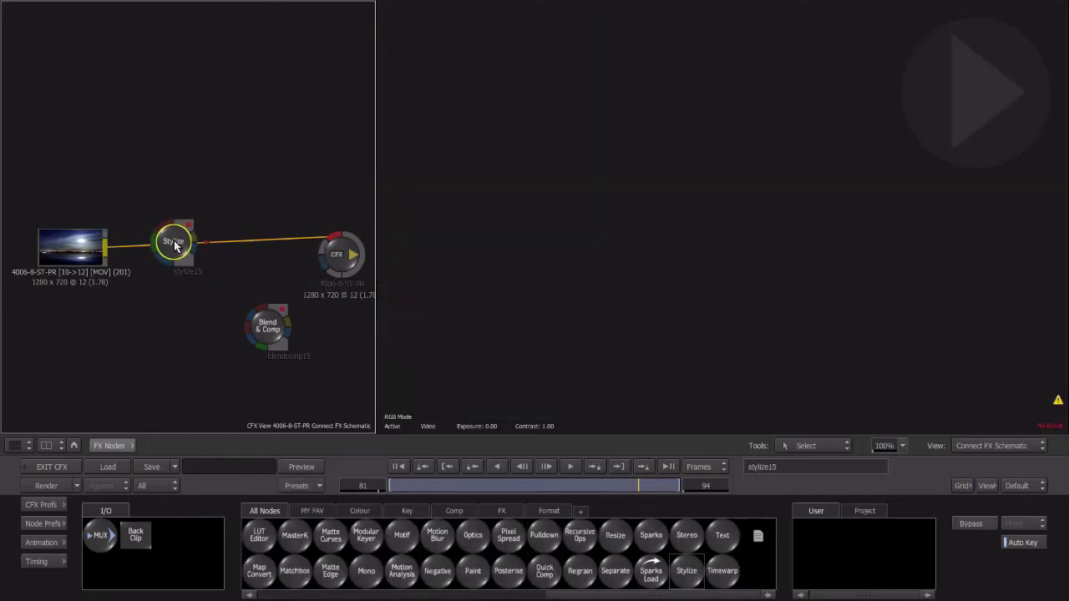
{"action": "left_click", "coordinate": [210, 247]}
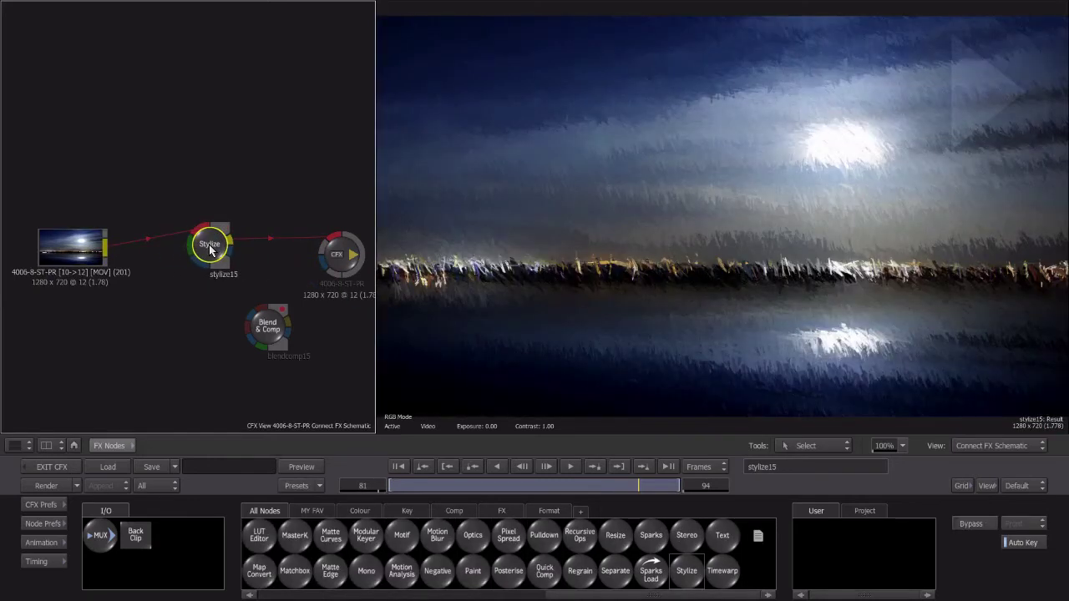
{"action": "left_click", "coordinate": [318, 488]}
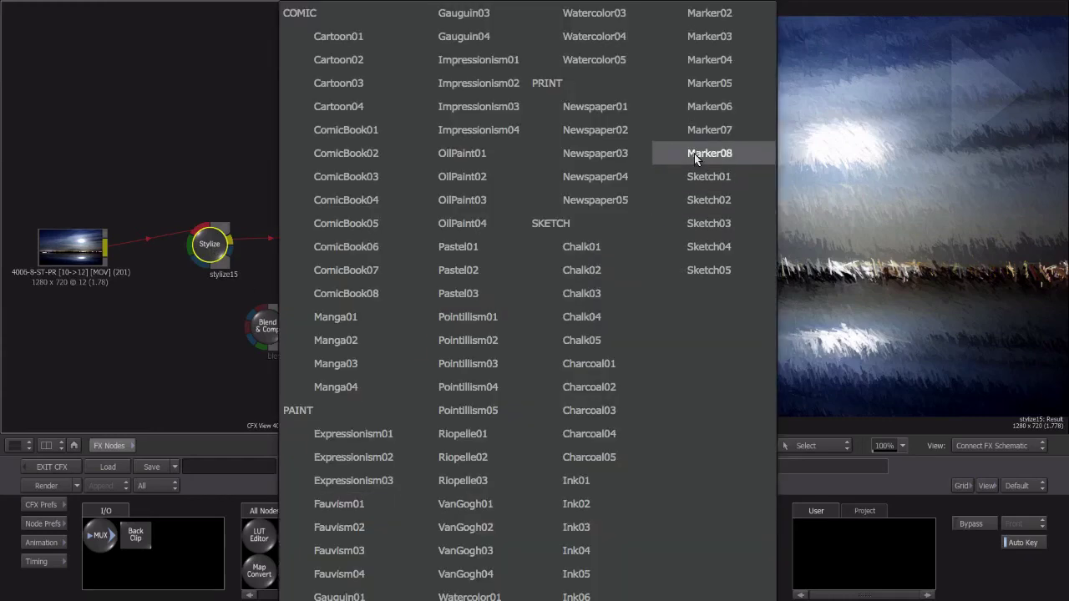
{"action": "left_click", "coordinate": [468, 293]}
{"action": "left_click", "coordinate": [567, 364]}
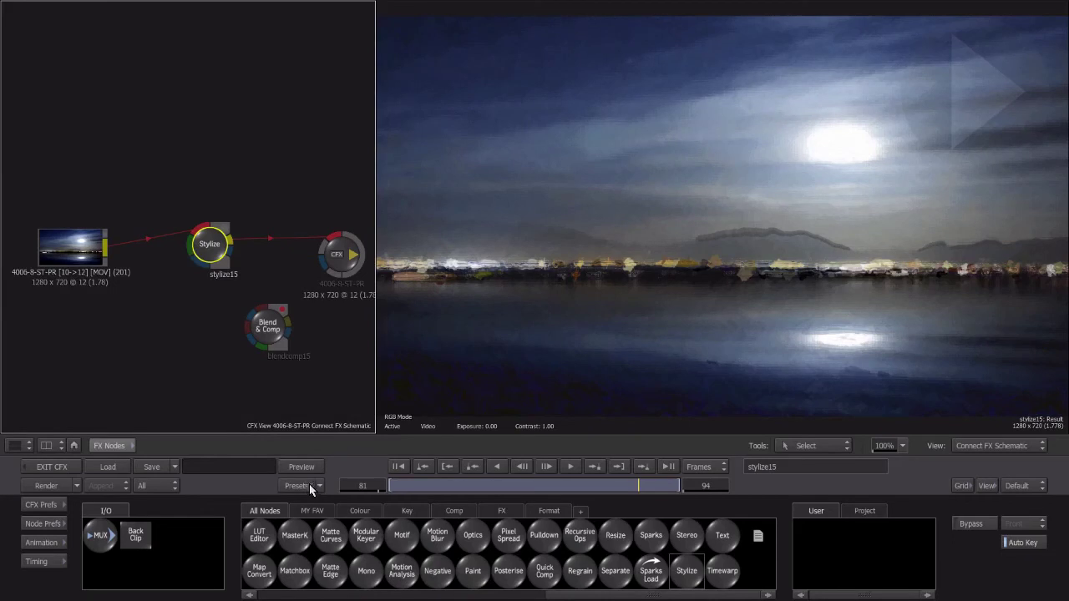
{"action": "left_click", "coordinate": [318, 485]}
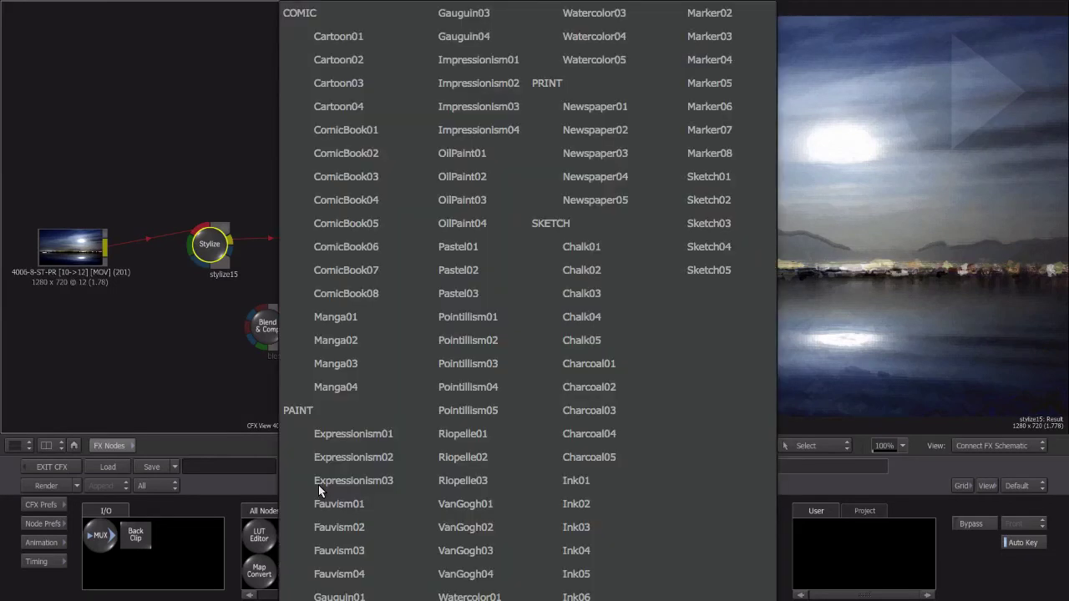
{"action": "left_click", "coordinate": [250, 440]}
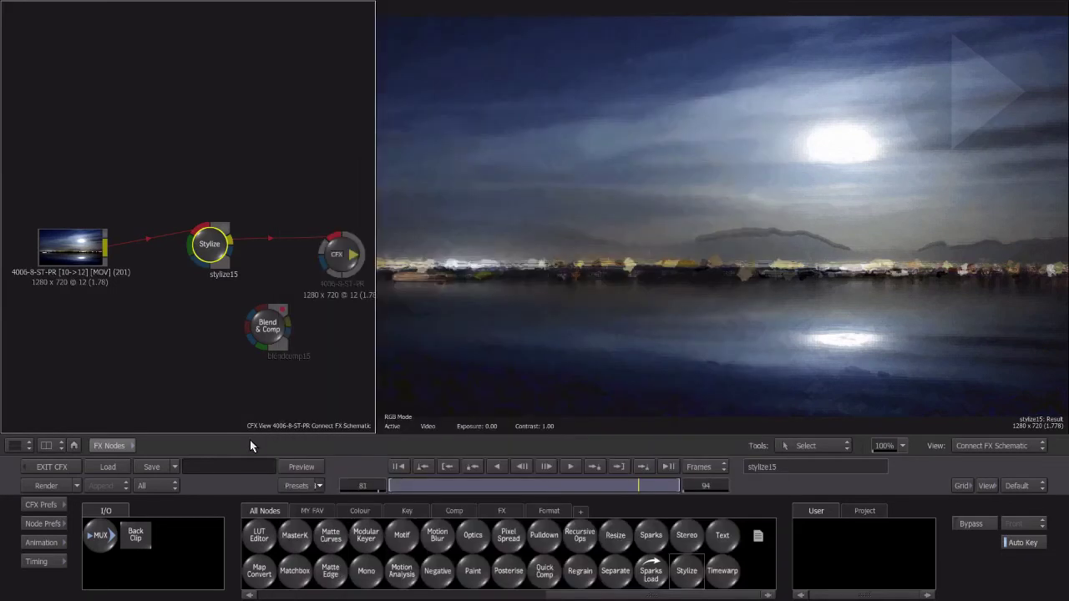
Load the ComicBook08 preset from the COMIC folder into the Stylize node.
{"action": "left_click", "coordinate": [298, 485]}
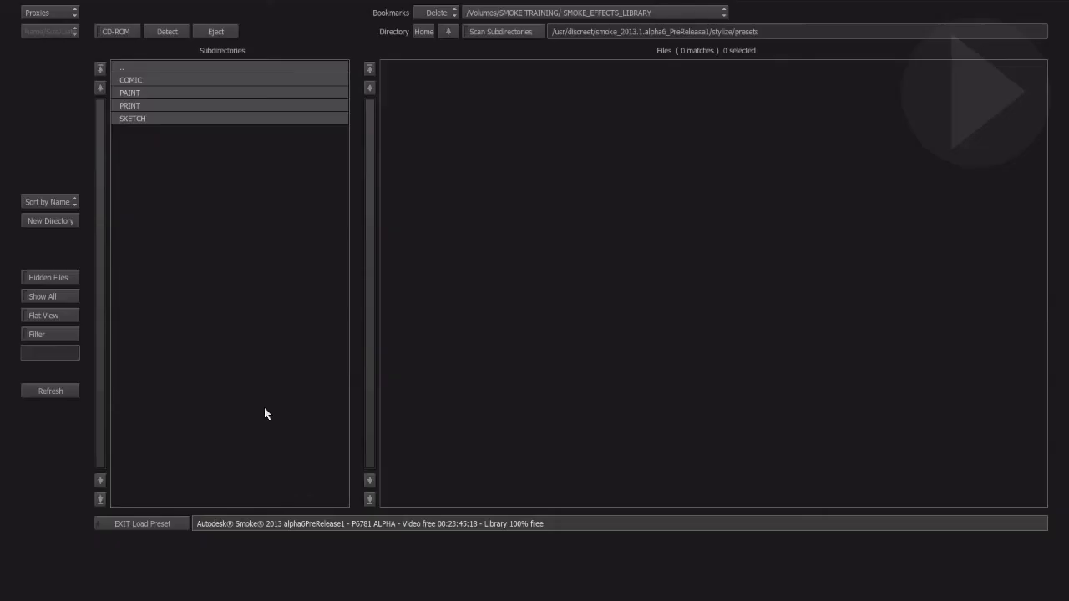
{"action": "left_click", "coordinate": [176, 80]}
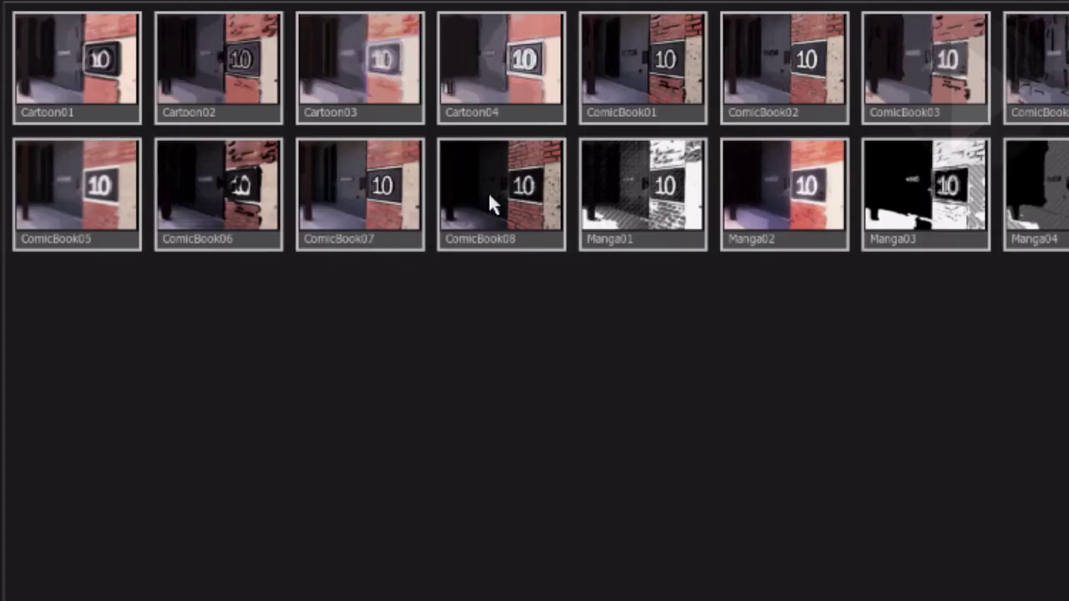
{"action": "double_click", "coordinate": [491, 204]}
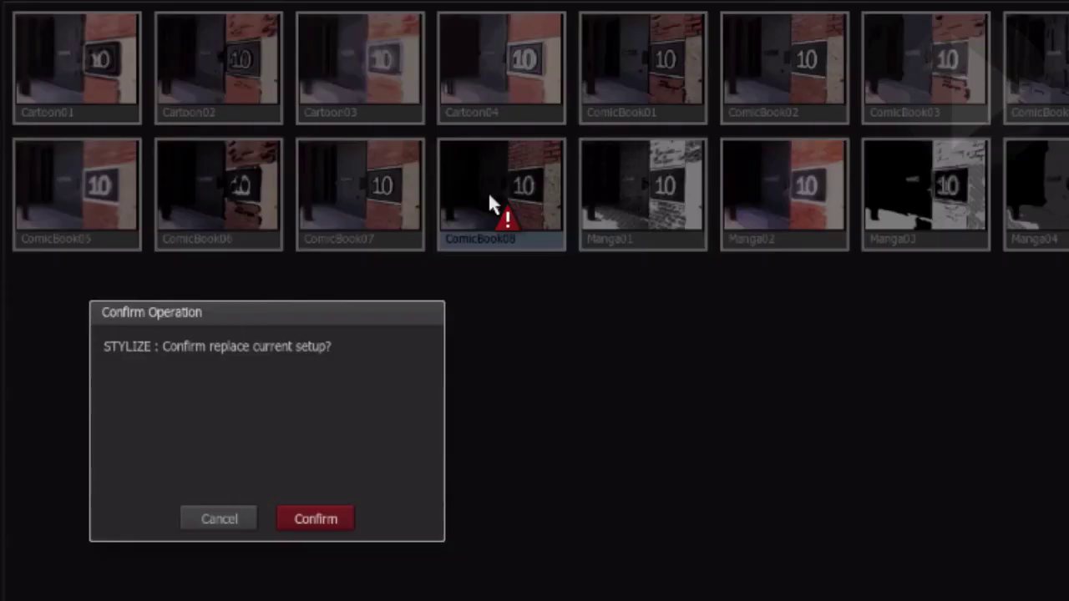
{"action": "left_click", "coordinate": [327, 514]}
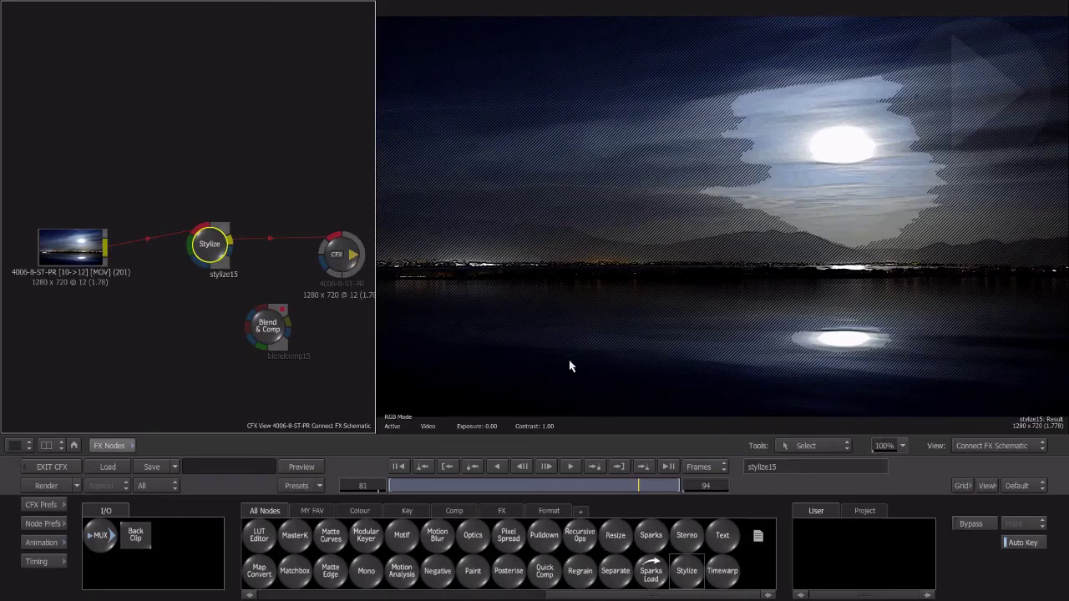
Check the comic look at frame 75 and open the Stylize node's layer settings.
{"action": "left_click_drag", "start_coordinate": [627, 490], "coordinate": [670, 488]}
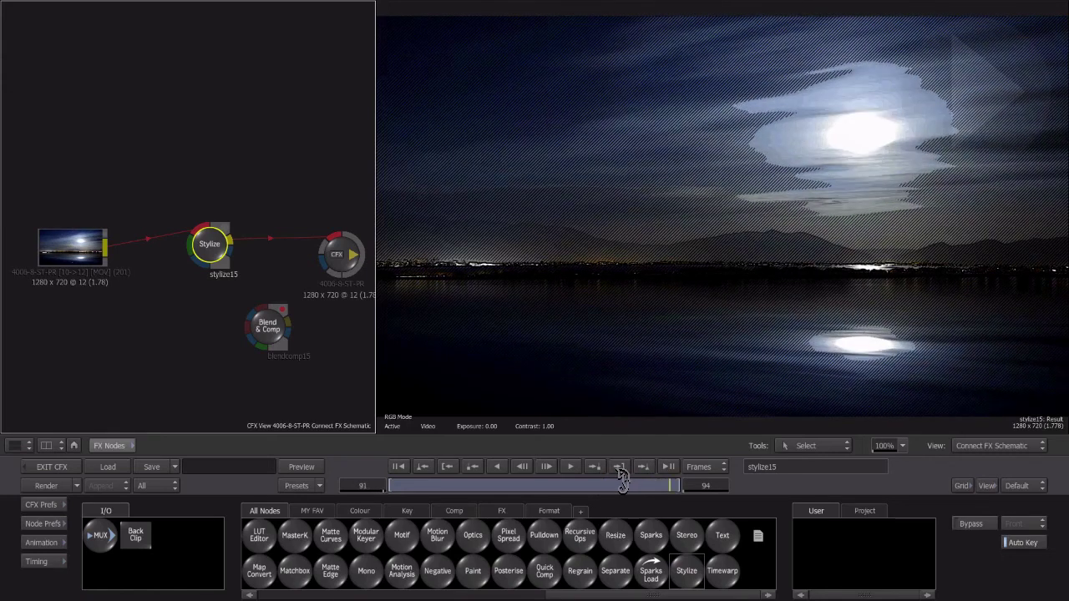
{"action": "left_click", "coordinate": [619, 486]}
{"action": "double_click", "coordinate": [217, 253]}
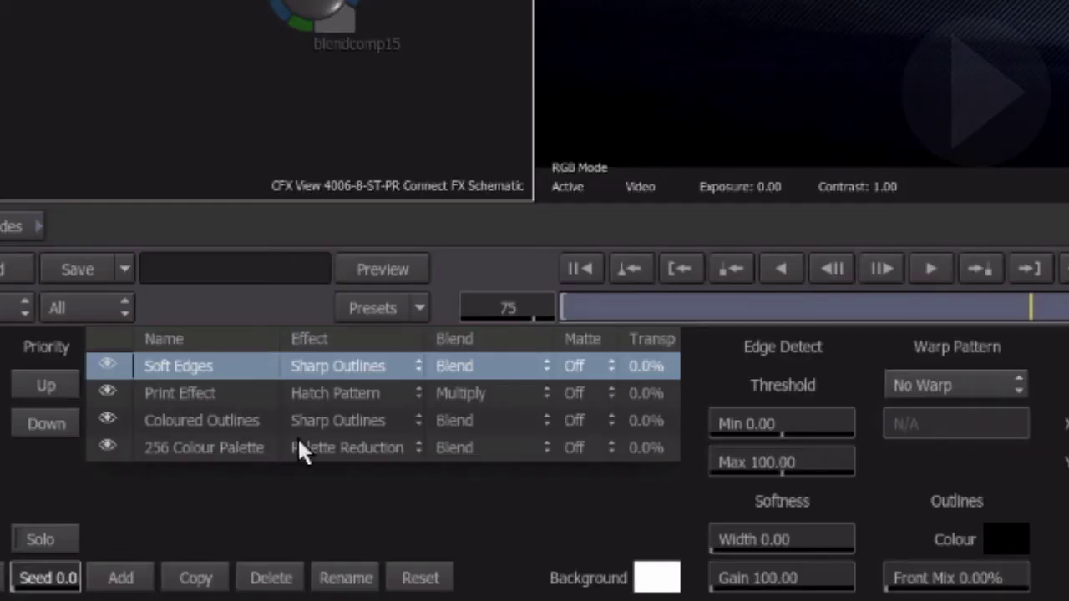
Set the Coloured Outlines layer to Drawing with Screen blend and slightly thicker strokes.
{"action": "left_click", "coordinate": [367, 415]}
{"action": "left_click", "coordinate": [380, 376]}
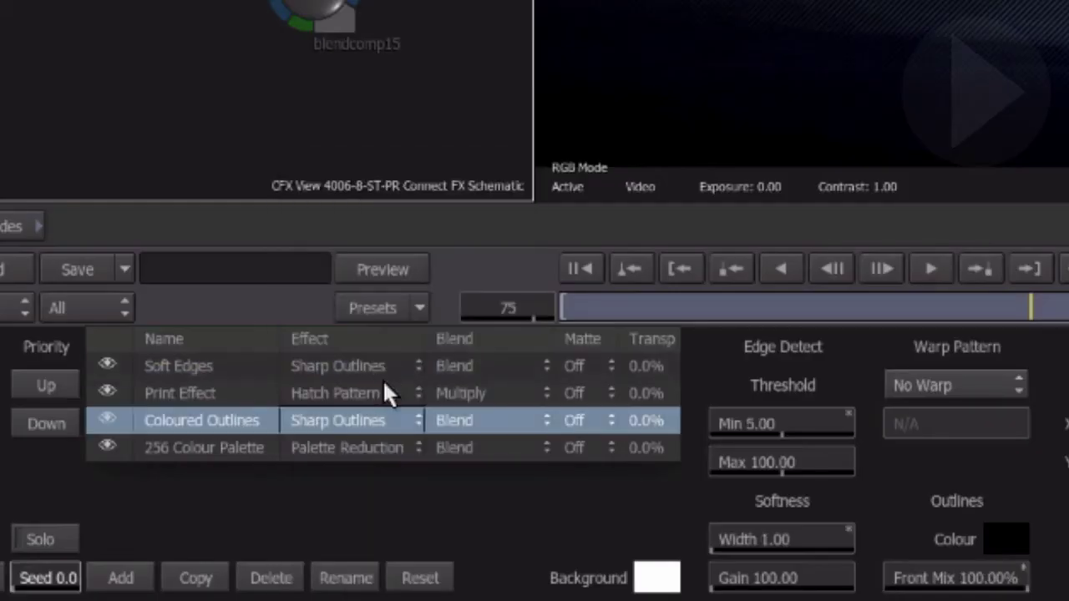
{"action": "left_click", "coordinate": [464, 420]}
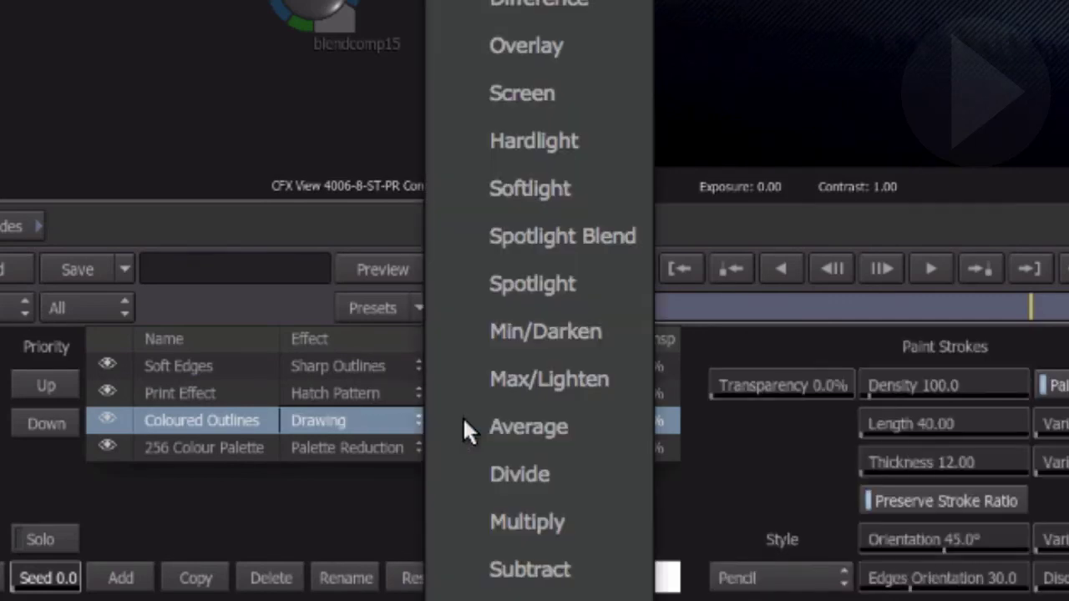
{"action": "left_click", "coordinate": [530, 101]}
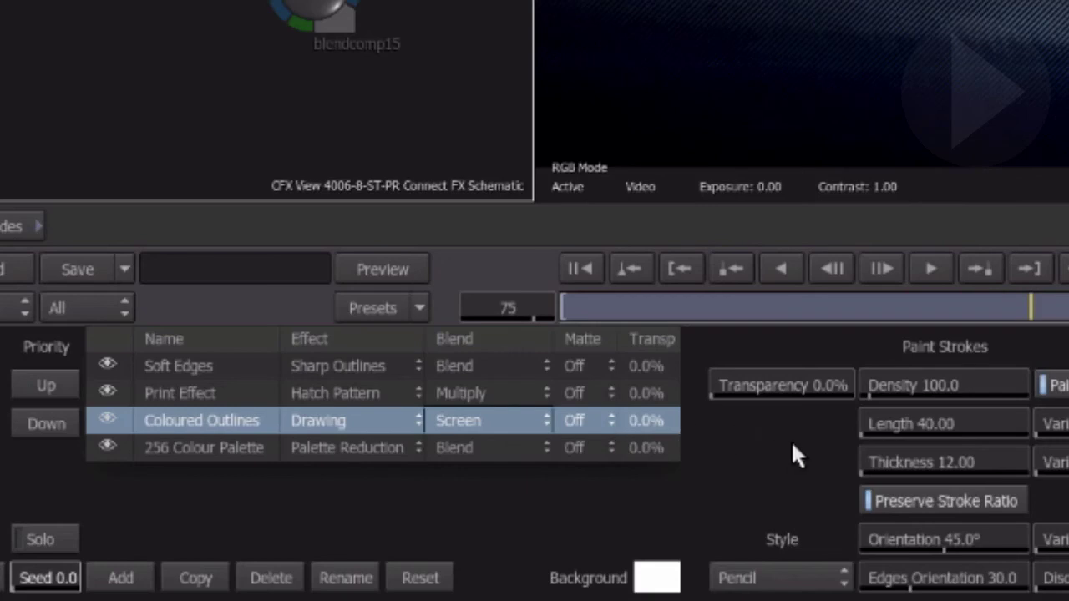
{"action": "left_click_drag", "start_coordinate": [918, 460], "coordinate": [1068, 459]}
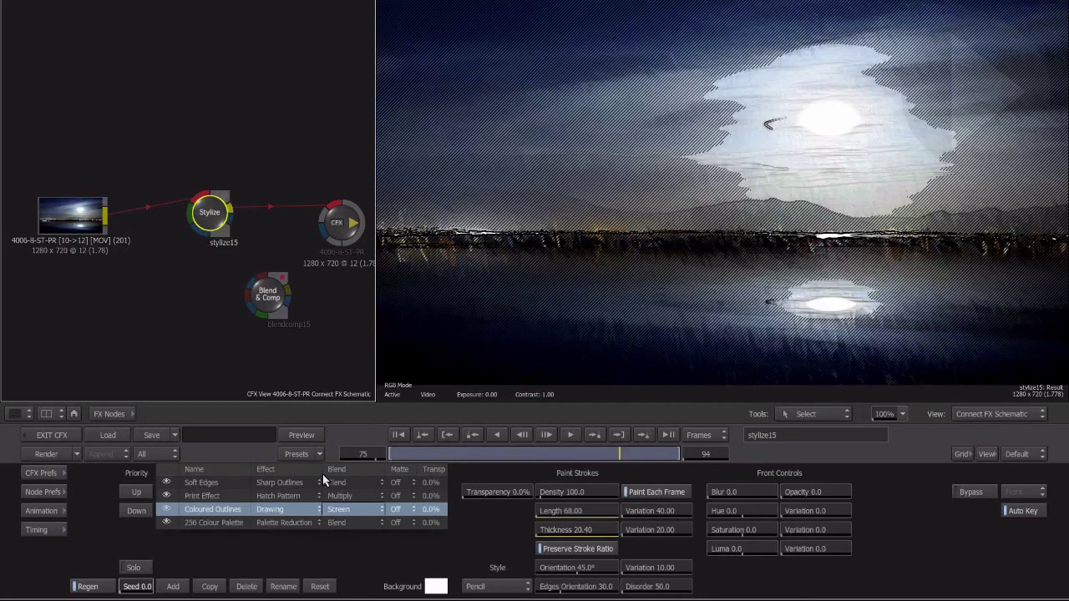
Replace the Stylize setup with the OilPaint01 preset.
{"action": "left_click", "coordinate": [321, 453]}
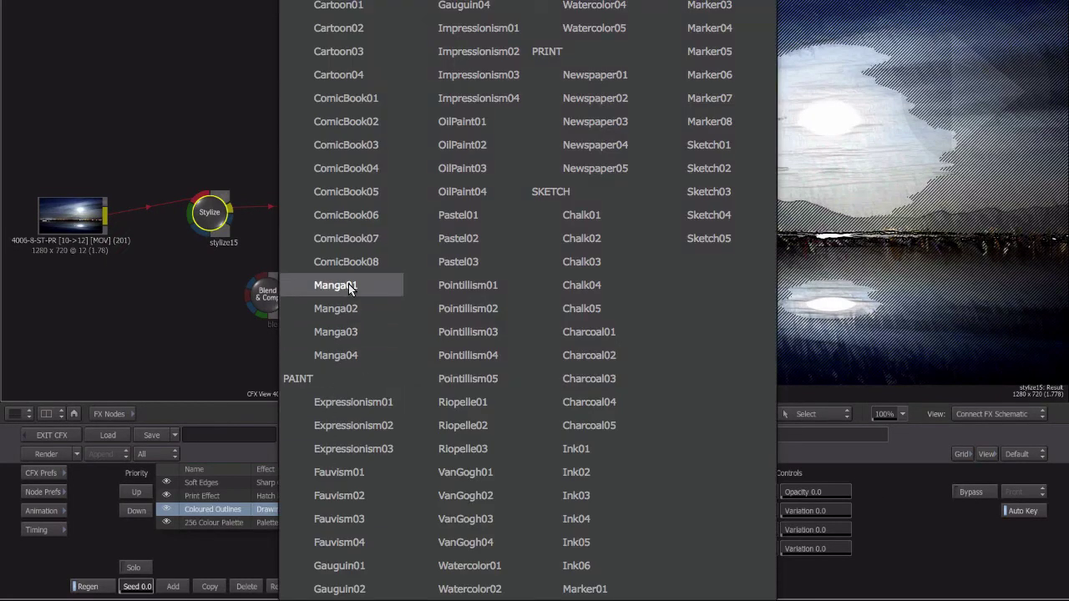
{"action": "left_click", "coordinate": [430, 117]}
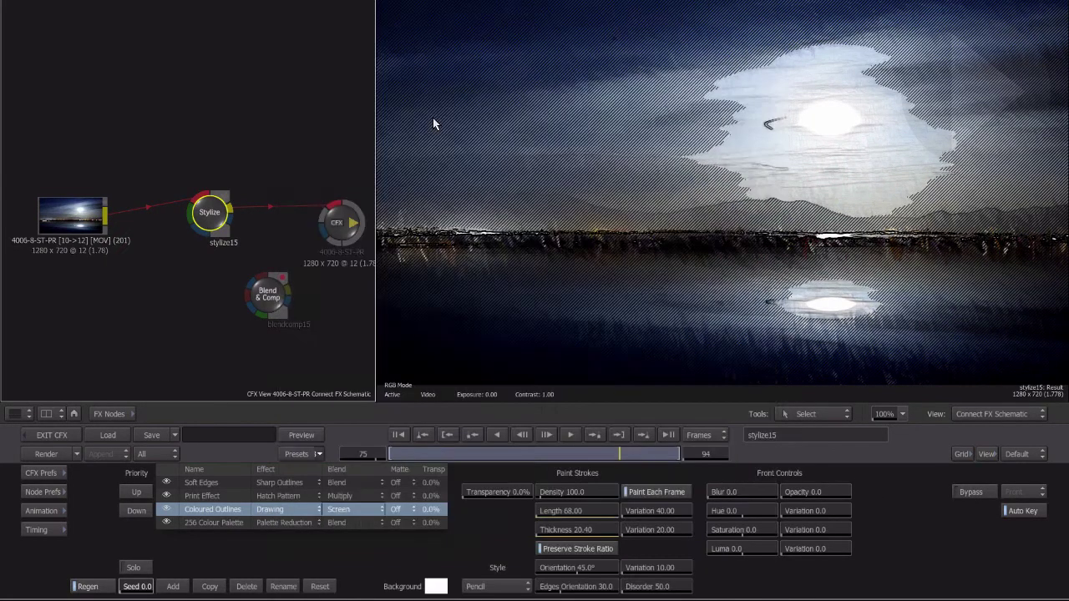
{"action": "left_click", "coordinate": [563, 329]}
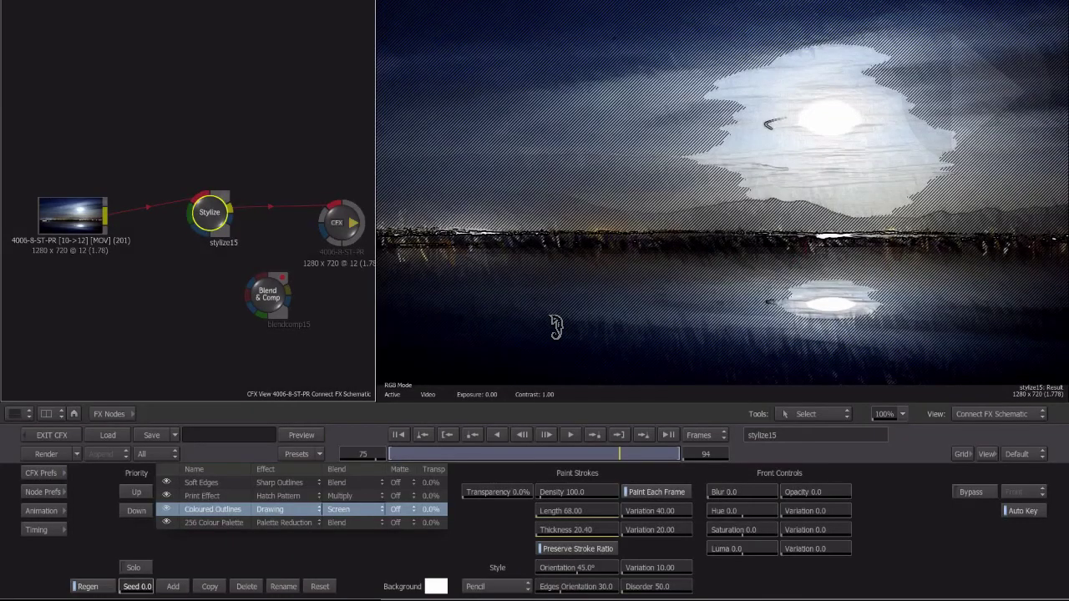
Load the Cartoon03 preset from the preset browser, replacing the current setup.
{"action": "left_click", "coordinate": [299, 454]}
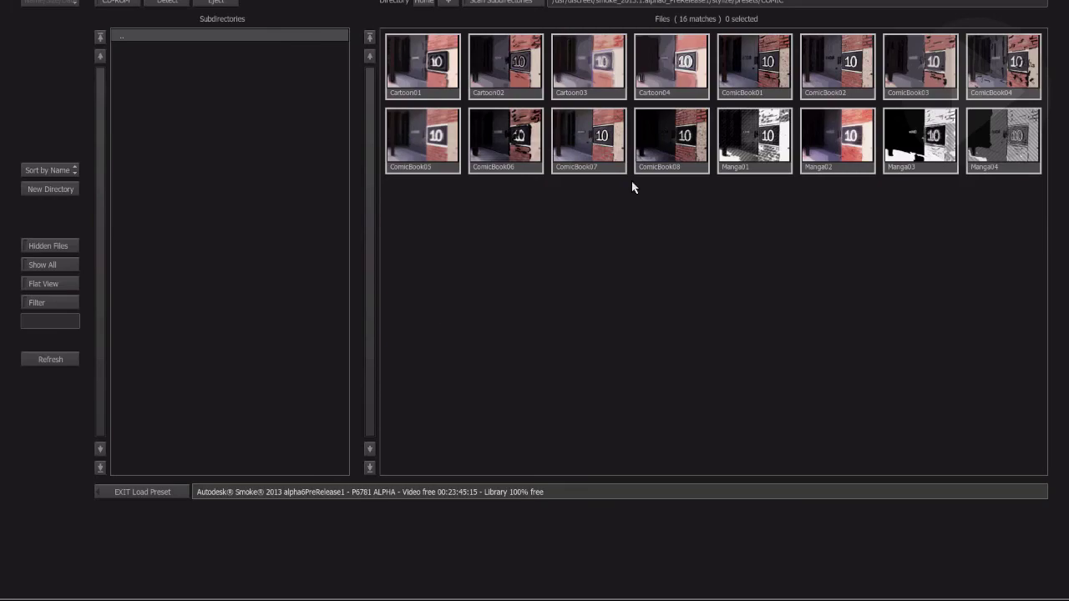
{"action": "left_click", "coordinate": [606, 83]}
{"action": "left_click", "coordinate": [565, 329]}
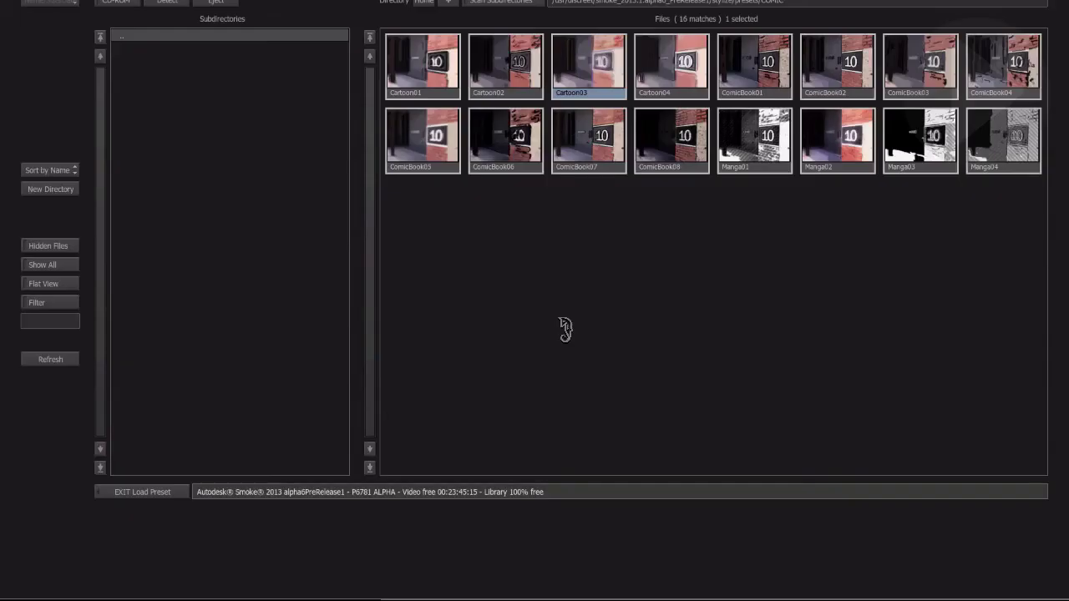